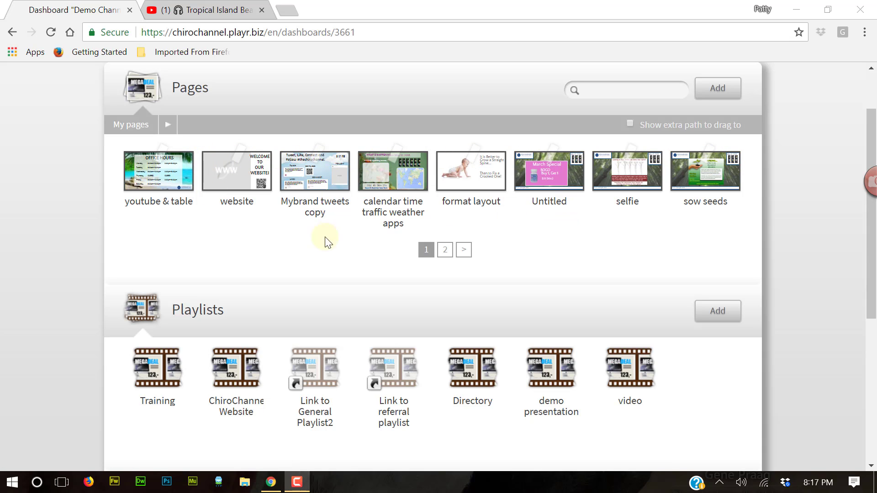
Step: Review the dashboard's pages, page folders, playlists and channels
scroll(334, 253, down, 1)
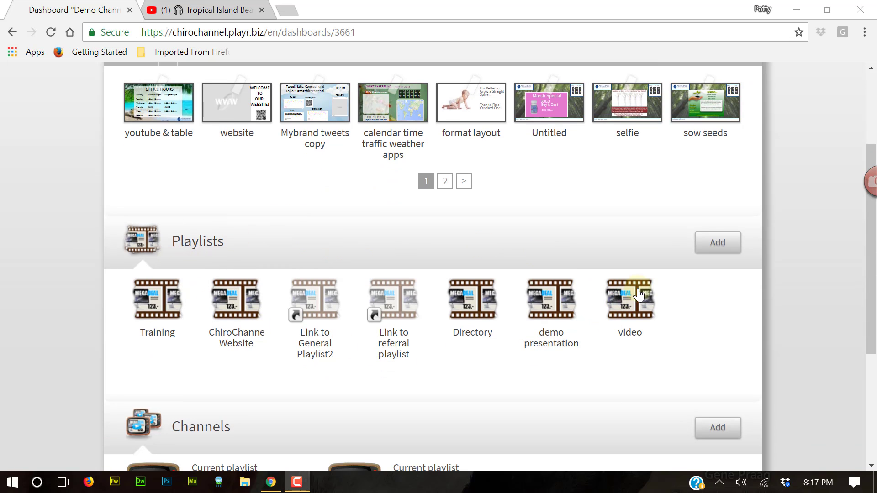
scroll(697, 298, down, 1)
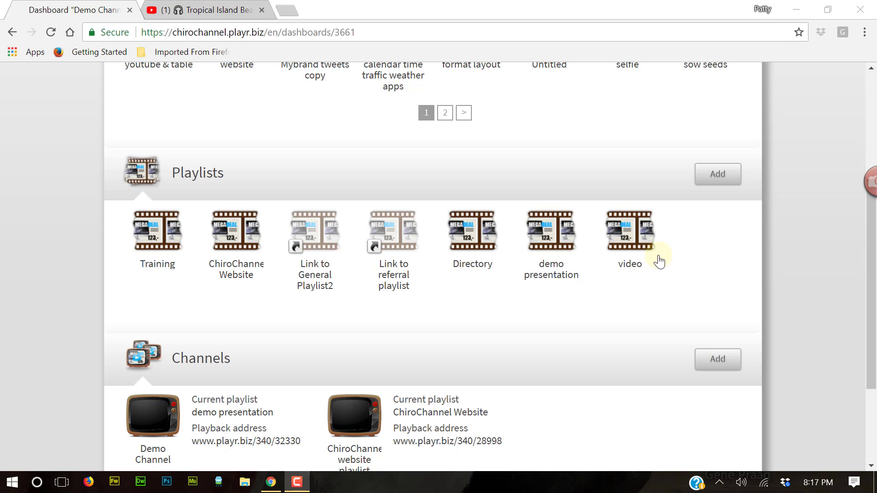
scroll(640, 252, up, 3)
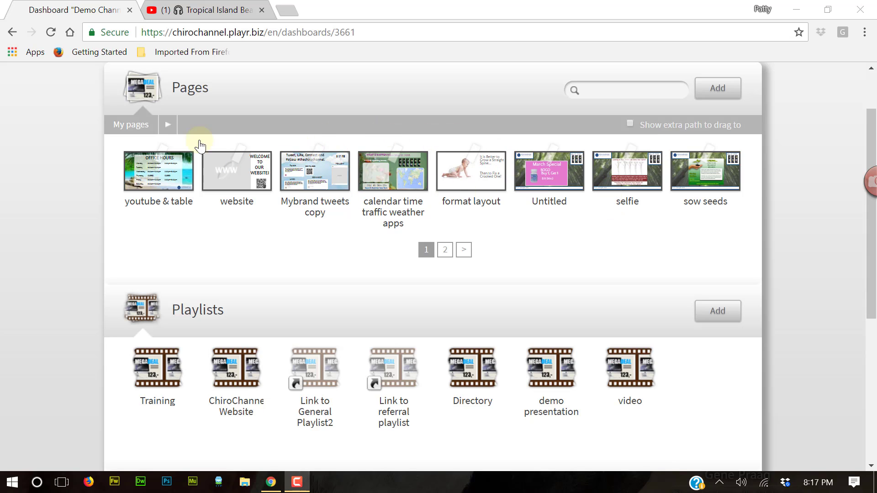
click(168, 126)
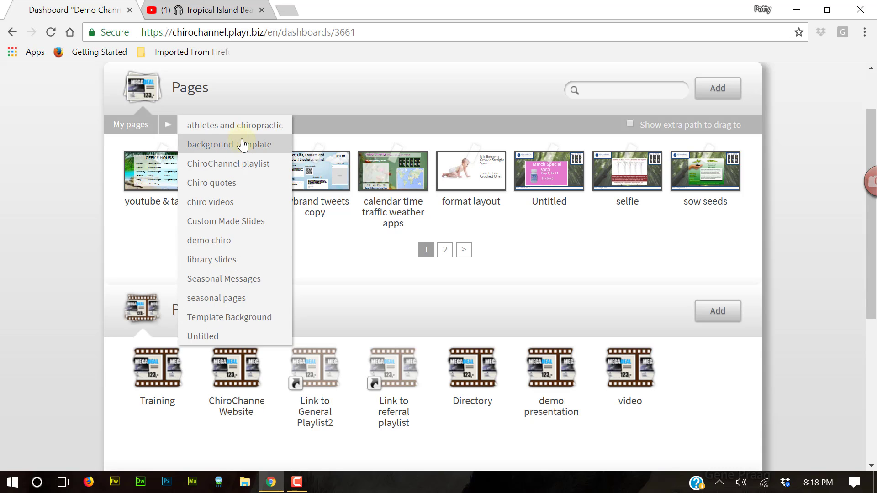
click(169, 125)
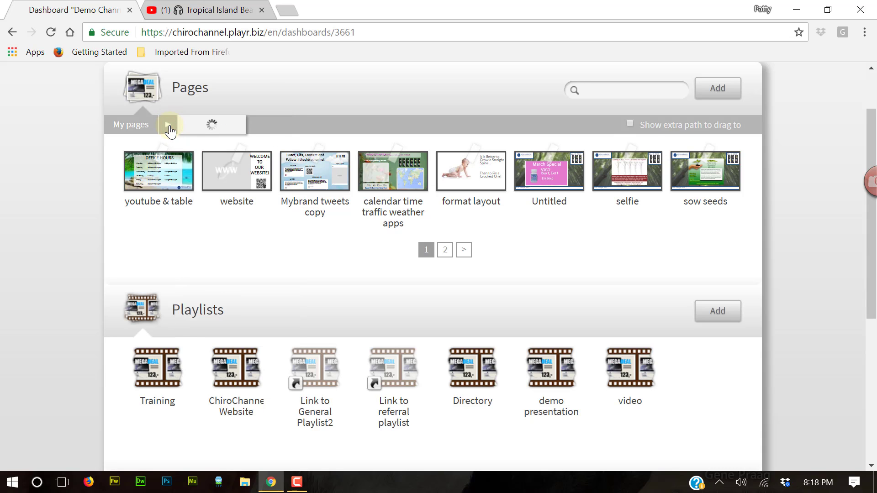
click(140, 124)
click(364, 272)
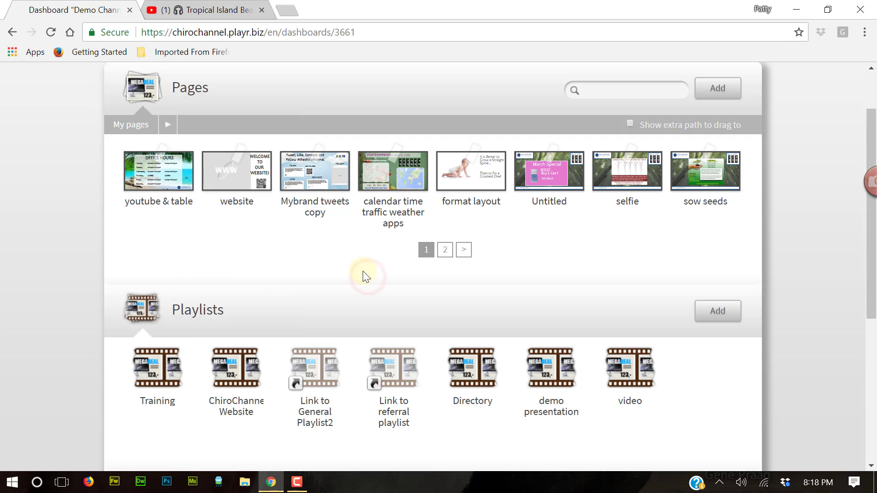
scroll(599, 316, down, 1)
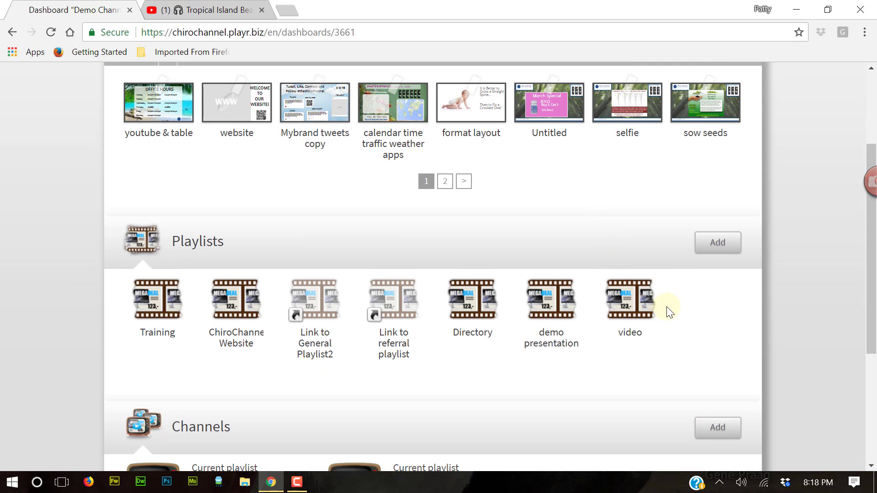
scroll(656, 326, down, 1)
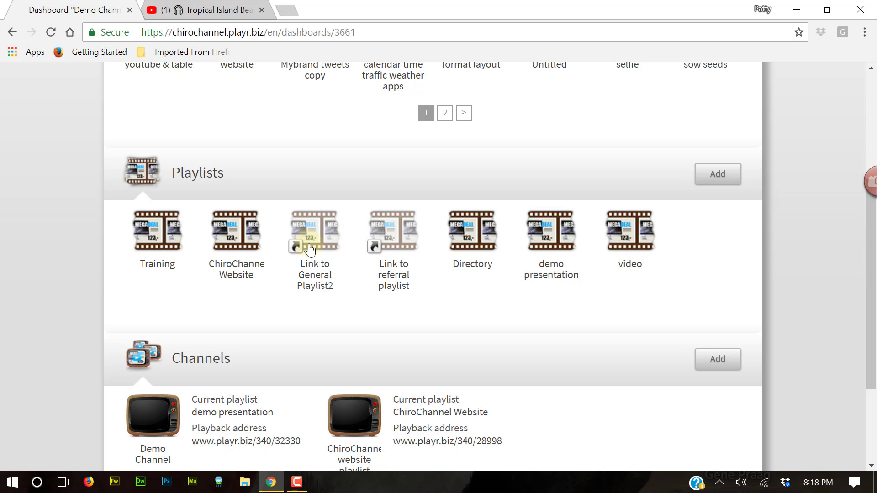
scroll(548, 249, up, 1)
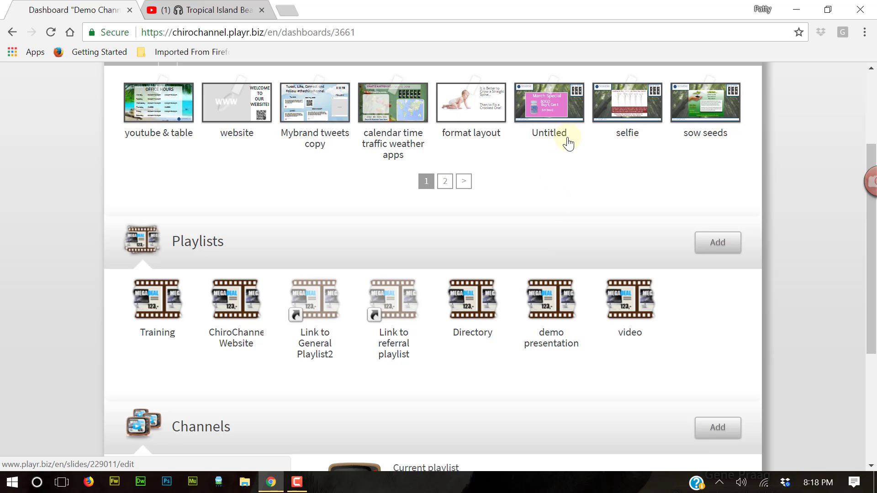
scroll(559, 251, down, 1)
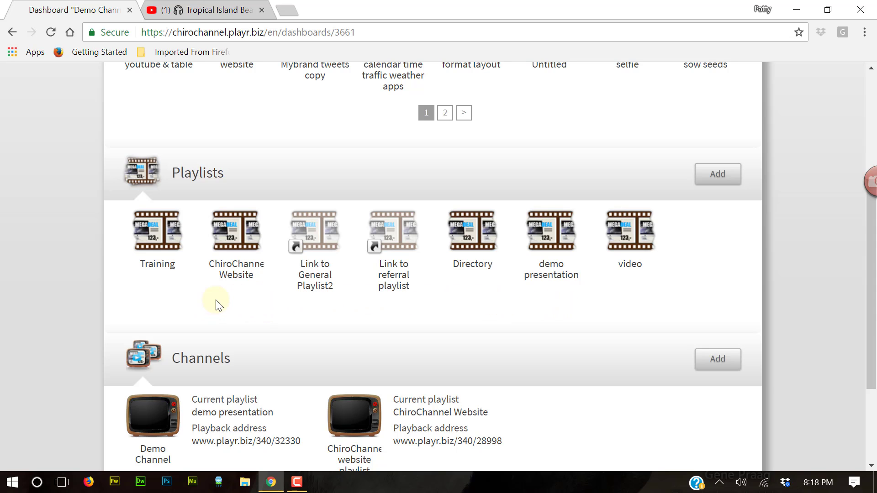
scroll(218, 303, up, 1)
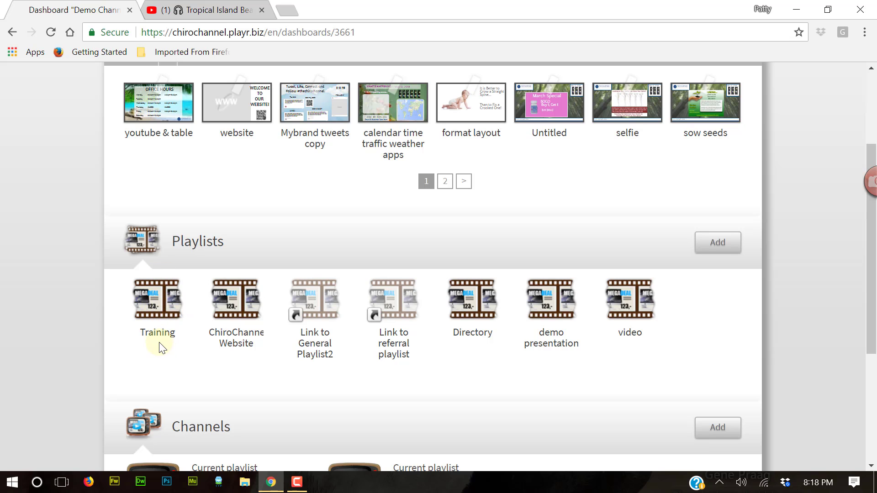
Step: Add a blank playlist and name it "Training playlist"
click(726, 252)
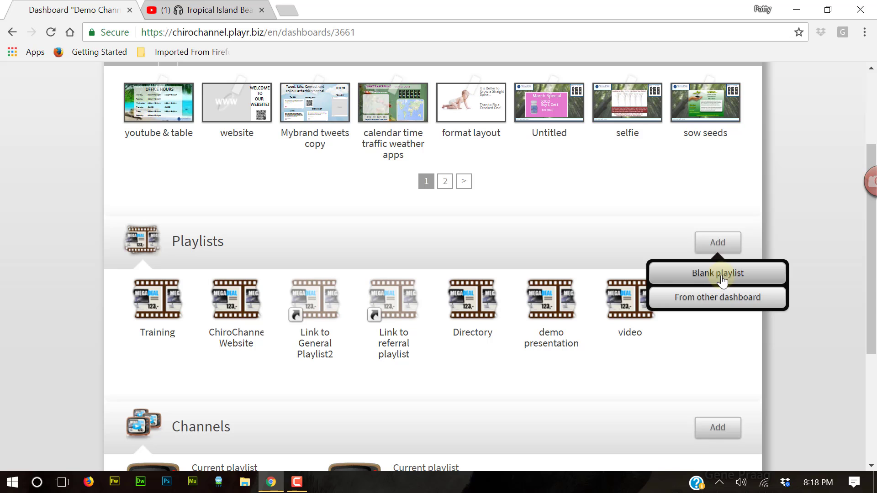
click(722, 274)
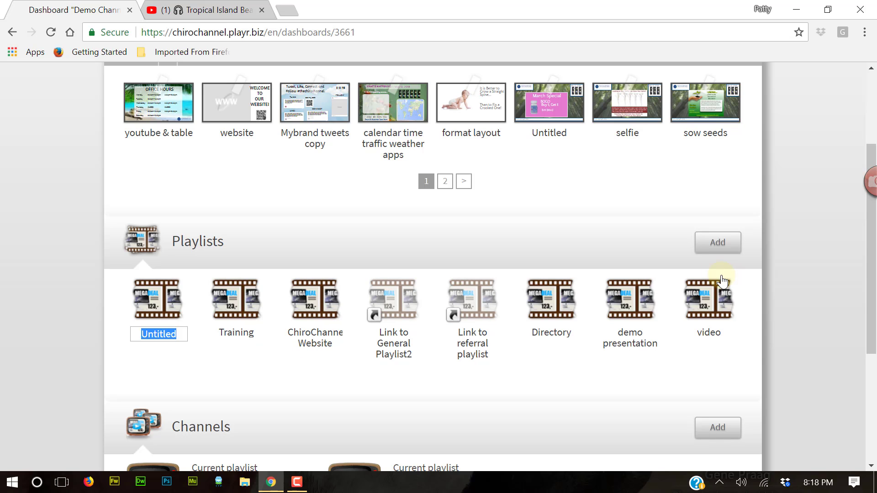
scroll(231, 336, down, 1)
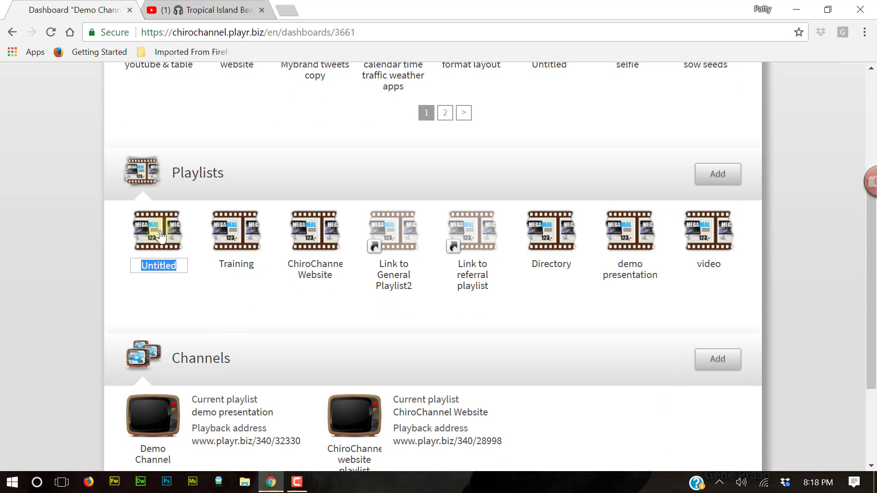
click(128, 226)
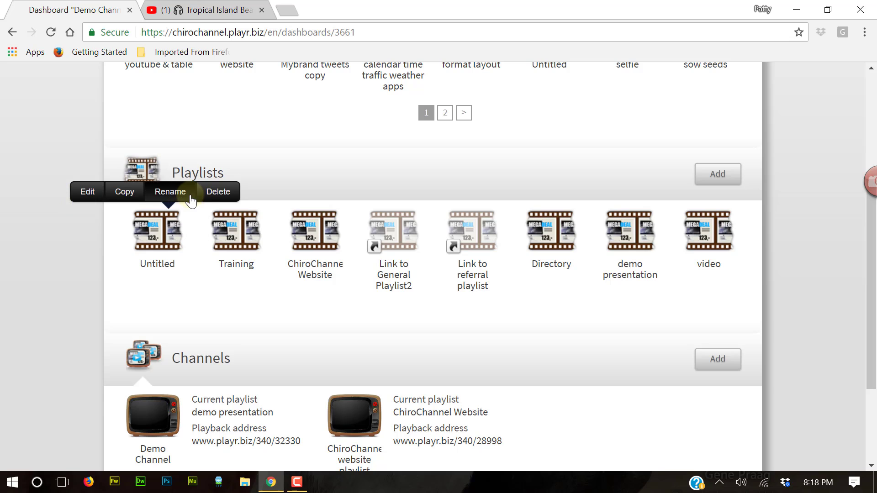
click(174, 194)
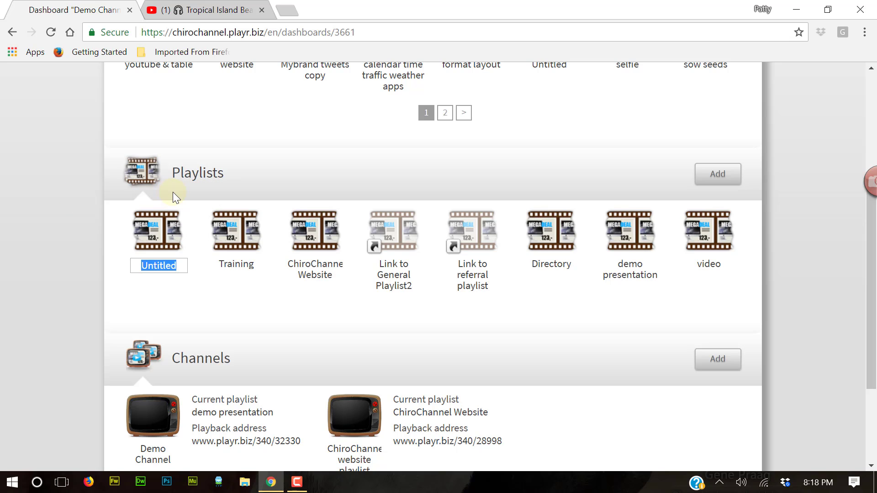
text(Thai)
key(BackSpace)
key(BackSpace)
key(BackSpace)
text(raining p)
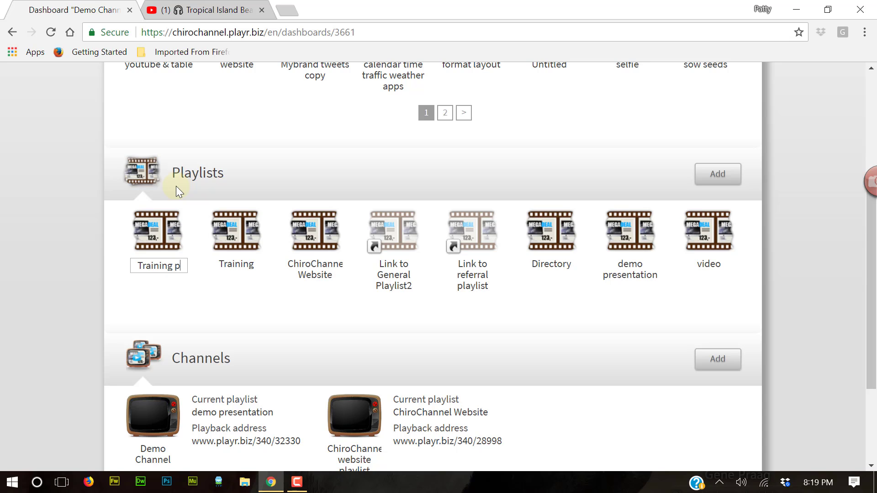
text(laylist)
key(Return)
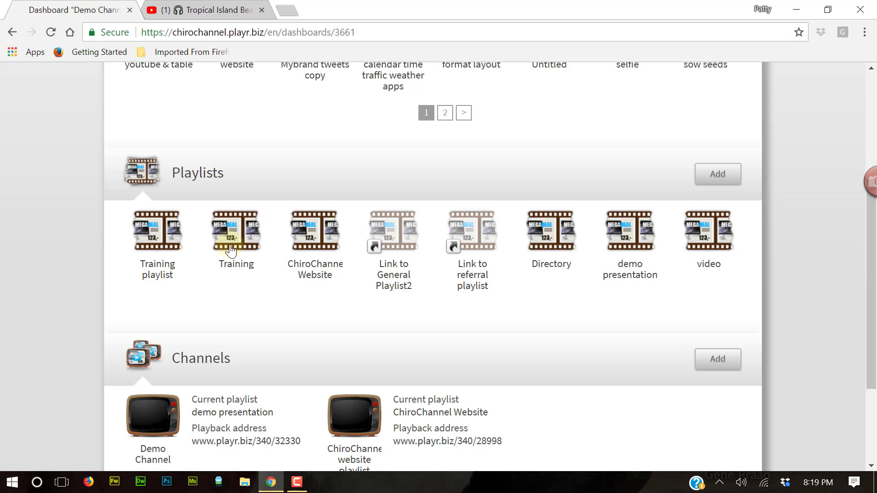
Step: Open the new Training playlist for editing to show its empty filmstrip
scroll(288, 275, up, 1)
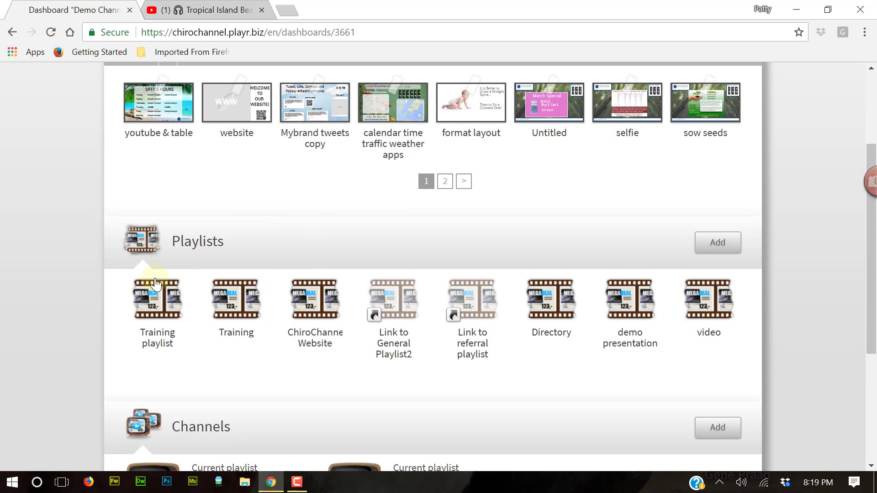
mouse_move(166, 302)
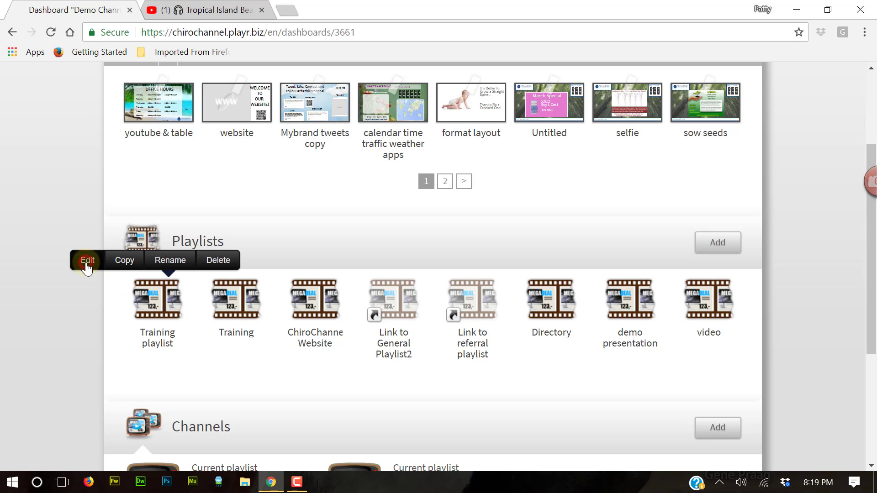
click(87, 260)
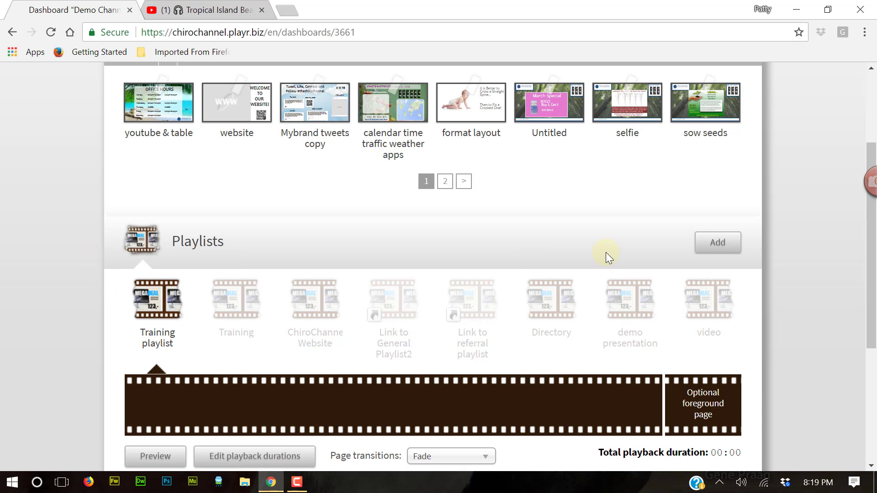
scroll(606, 254, down, 1)
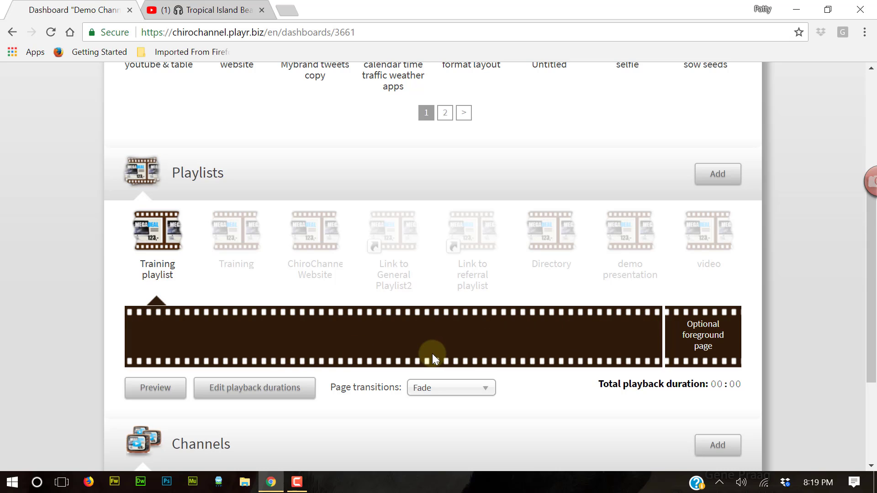
Step: Add the slideshow, birthday and Untitled March Special pages from the second set of pages to Training playlist, in that order
scroll(391, 341, up, 1)
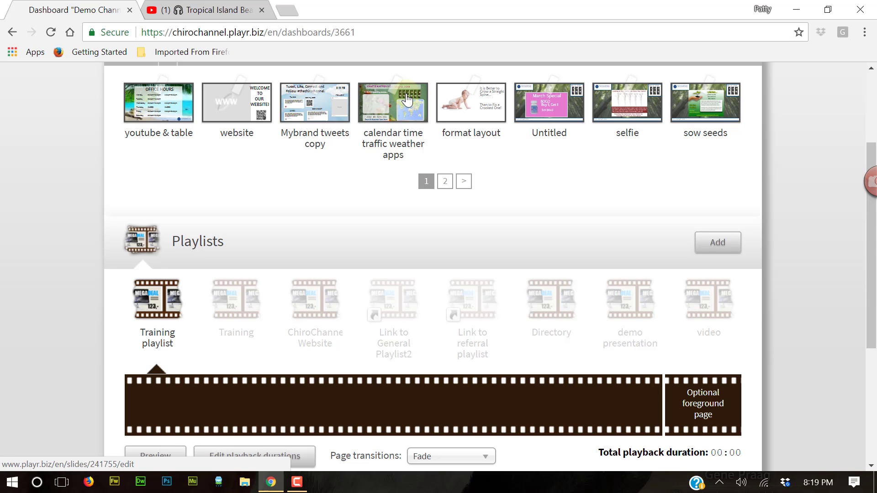
click(463, 183)
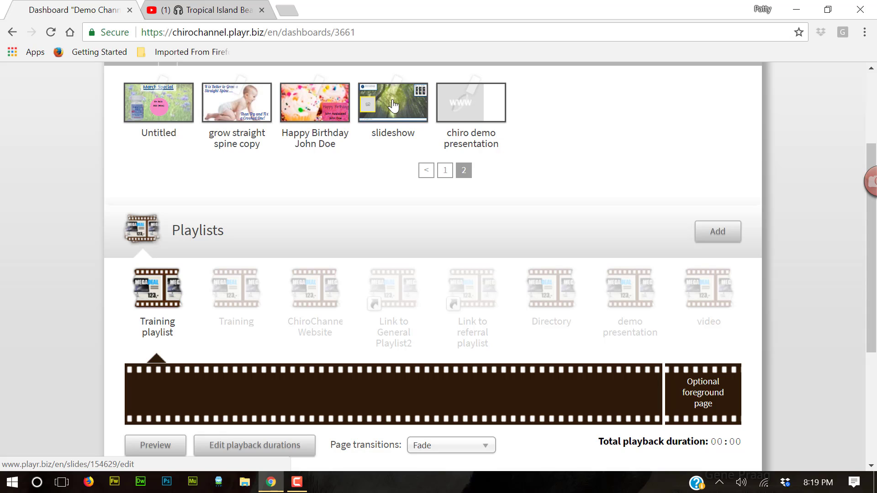
drag(400, 108, 164, 297)
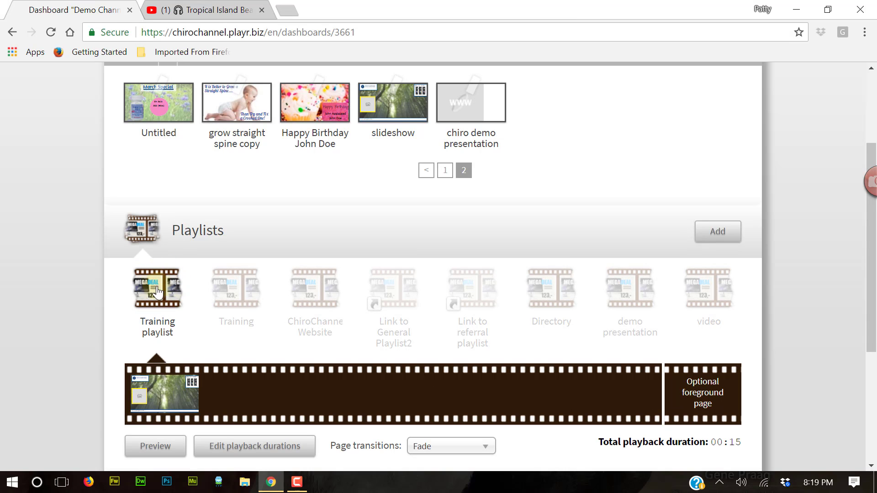
drag(330, 101, 176, 301)
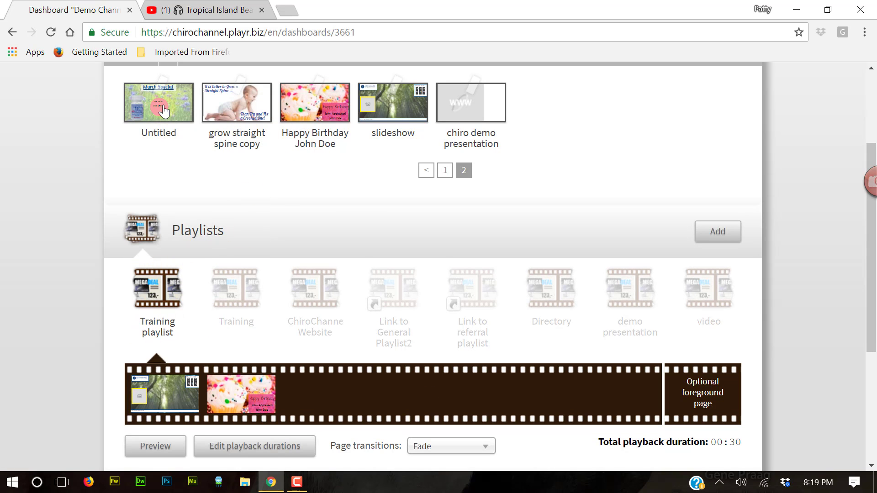
drag(163, 111, 161, 297)
Step: Append the sow seeds, selfie and pink March Special pages to Training playlist, and insert format layout after the birthday page
click(448, 170)
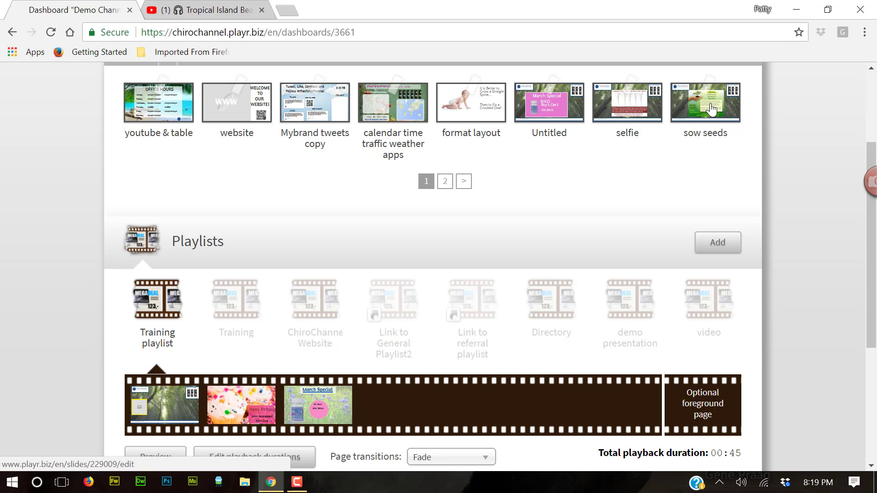
drag(711, 108, 451, 388)
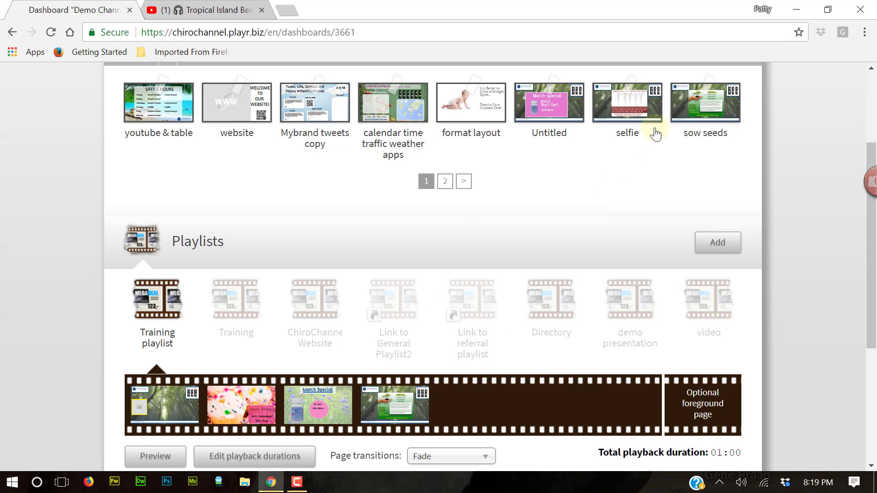
drag(656, 134, 470, 404)
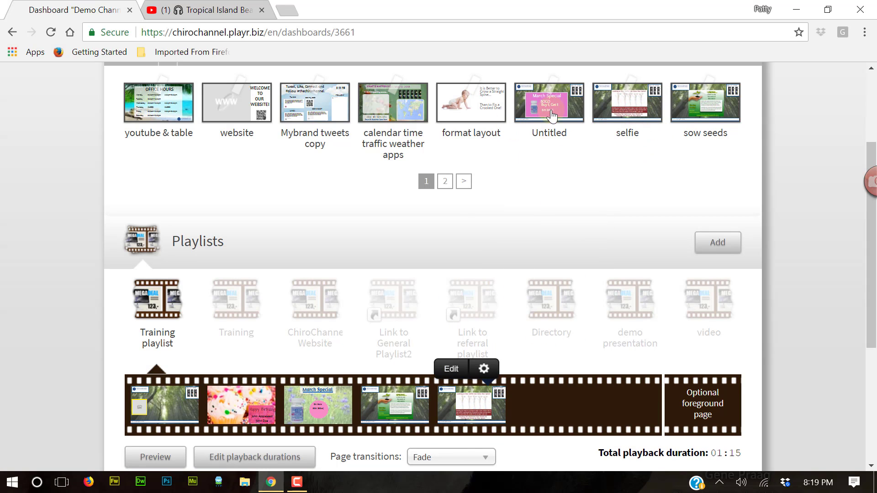
drag(552, 115, 548, 405)
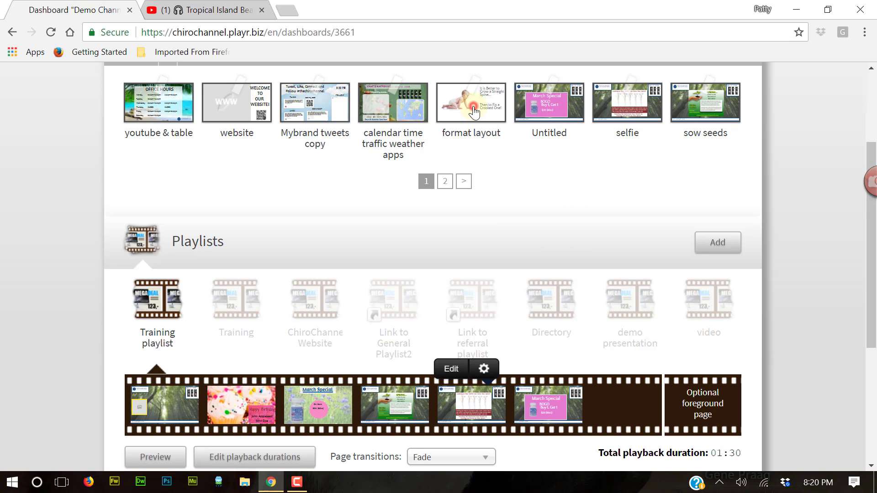
drag(473, 111, 304, 415)
Step: In Training playlist, insert the calendar apps page after selfie, Mybrand tweets copy before sow seeds and youtube & table after slideshow, and append website
click(464, 181)
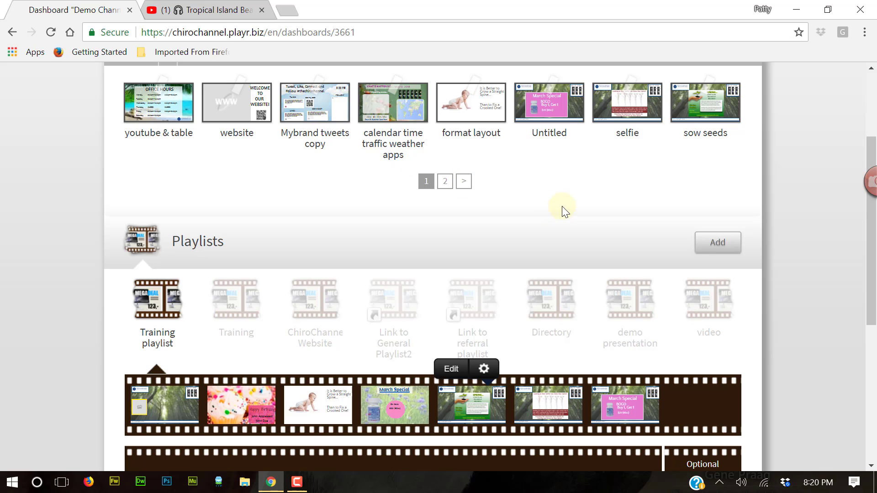
drag(389, 102, 619, 402)
drag(310, 111, 458, 414)
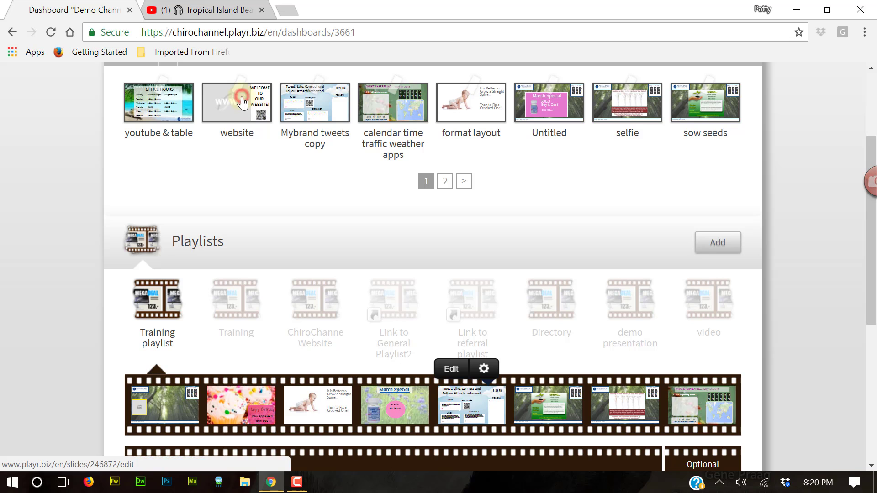
click(171, 295)
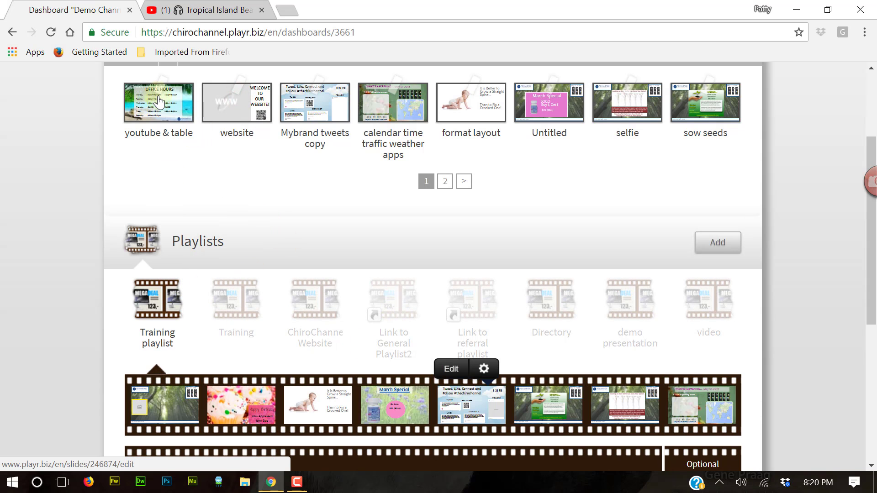
drag(160, 101, 272, 402)
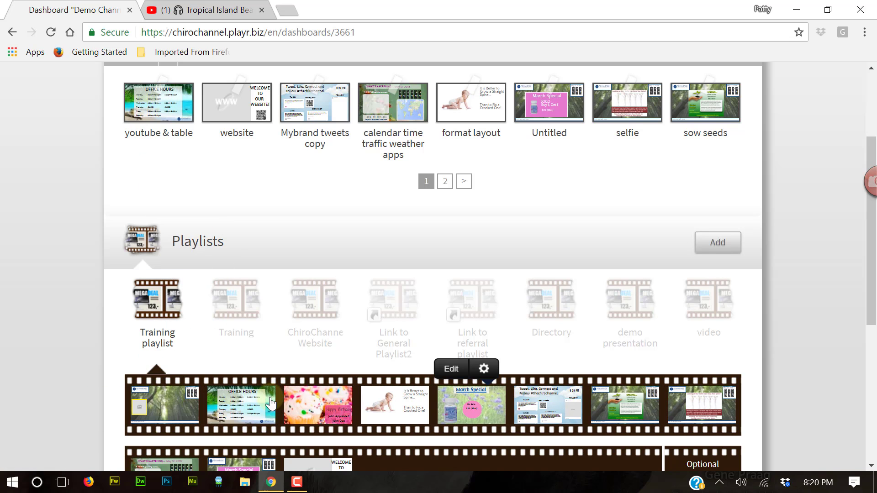
scroll(611, 201, down, 3)
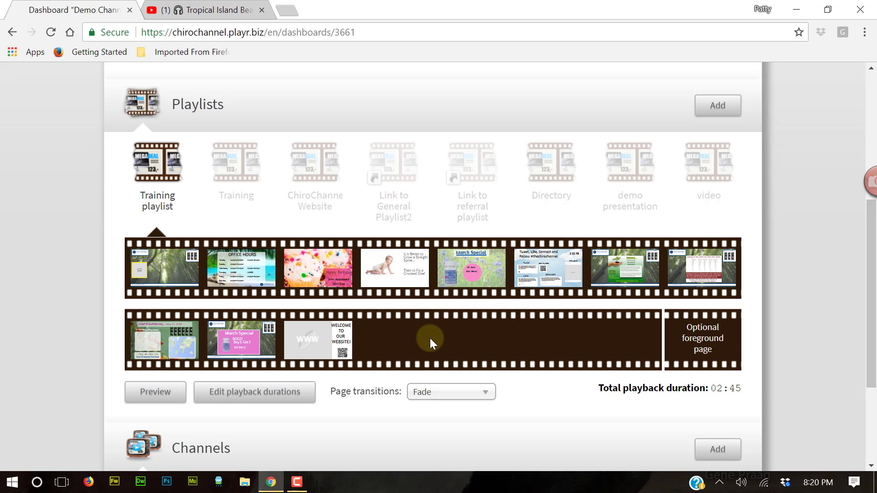
Step: Insert another youtube & table page into Training playlist between Mybrand tweets copy and sow seeds
scroll(524, 336, up, 3)
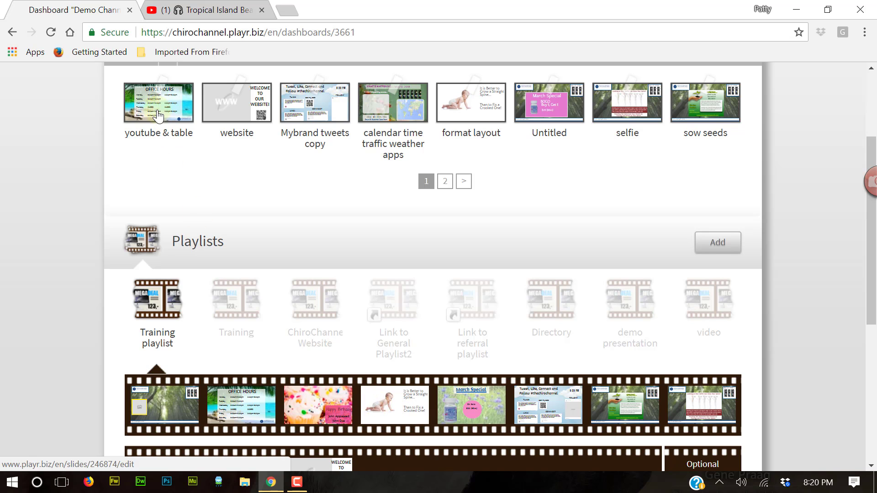
drag(166, 107, 626, 410)
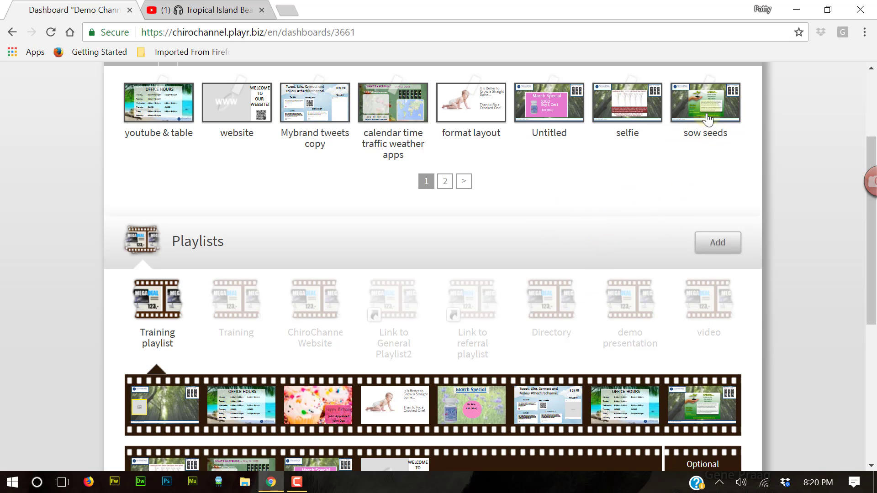
Step: Append another sow seeds page to Training playlist and move it between format layout and the Untitled March Special page
drag(711, 96, 154, 304)
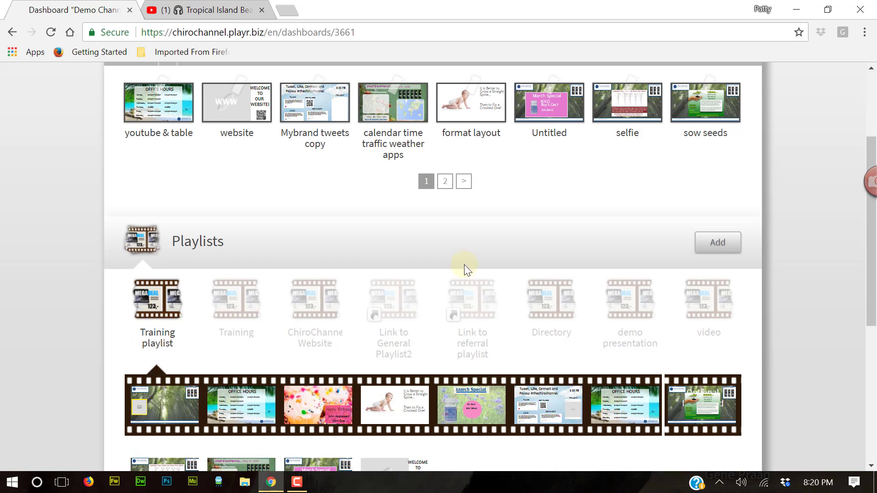
scroll(476, 256, down, 2)
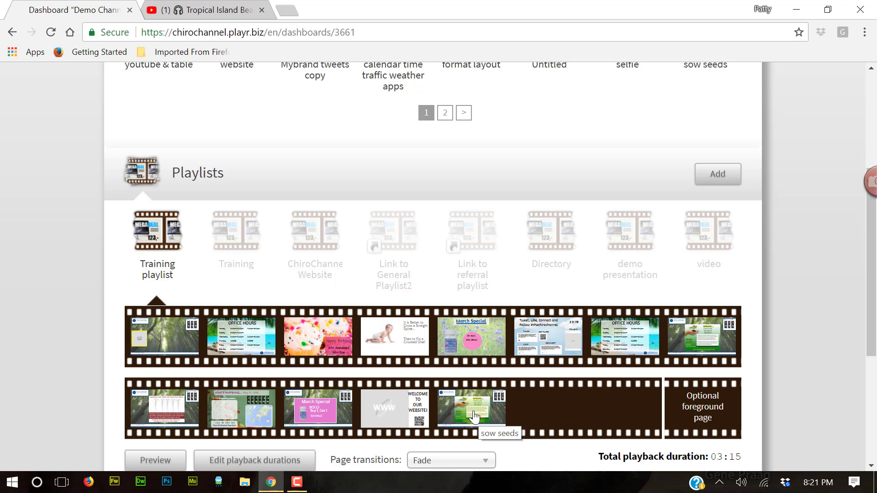
drag(474, 416, 477, 342)
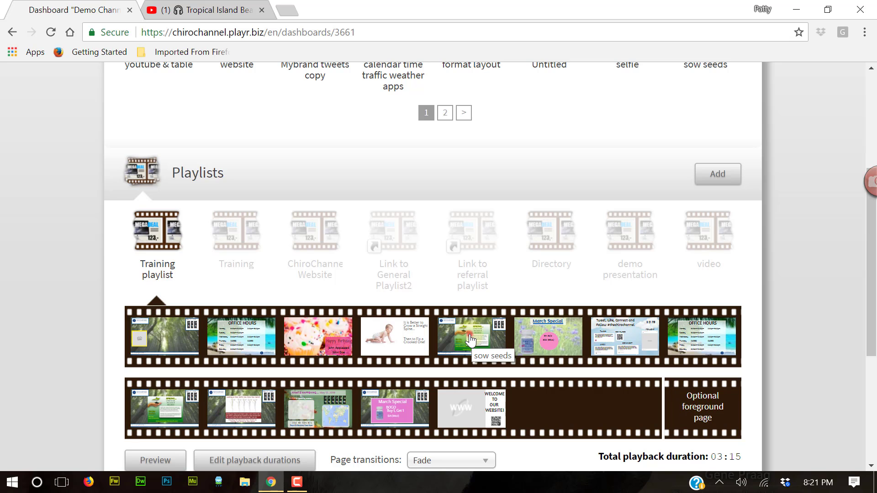
Step: Remove the extra sow seeds page that follows format layout from Training playlist
drag(471, 341, 831, 312)
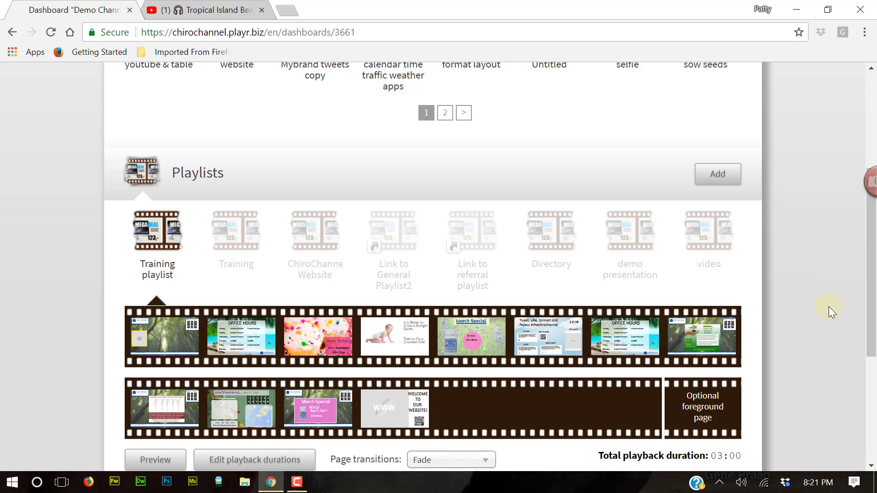
scroll(599, 326, up, 2)
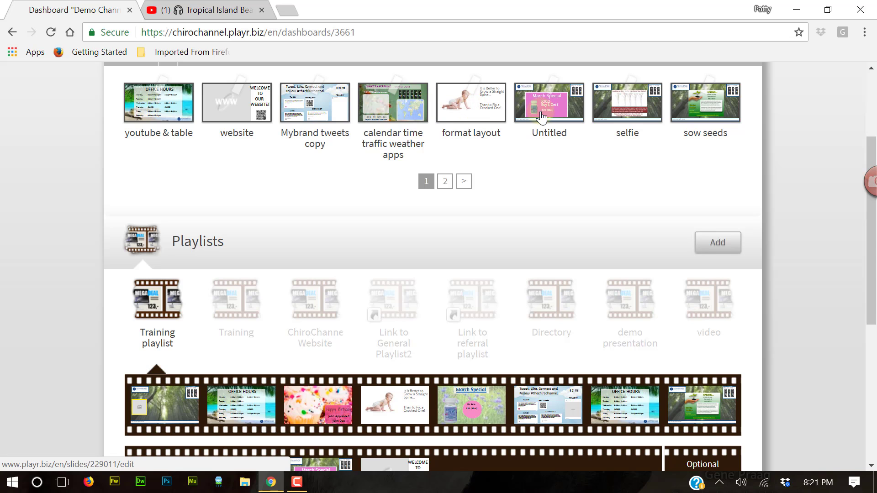
scroll(538, 163, down, 2)
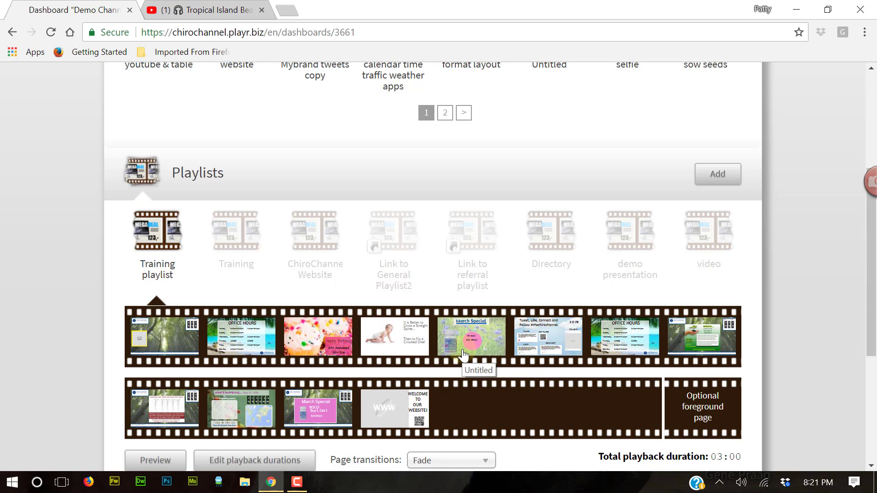
Step: Open the Chiro quotes page folder and append warning copy copy and better school copy to Training playlist, in that order
scroll(362, 355, up, 2)
scroll(289, 238, up, 2)
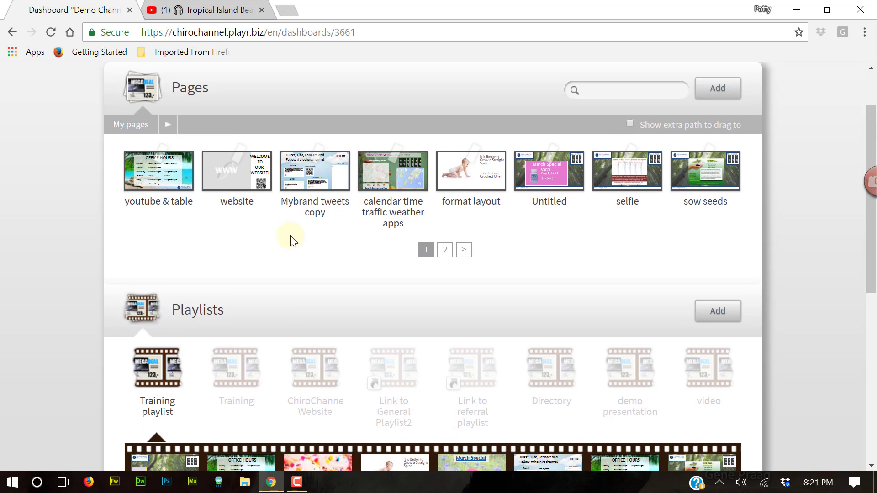
scroll(310, 265, up, 2)
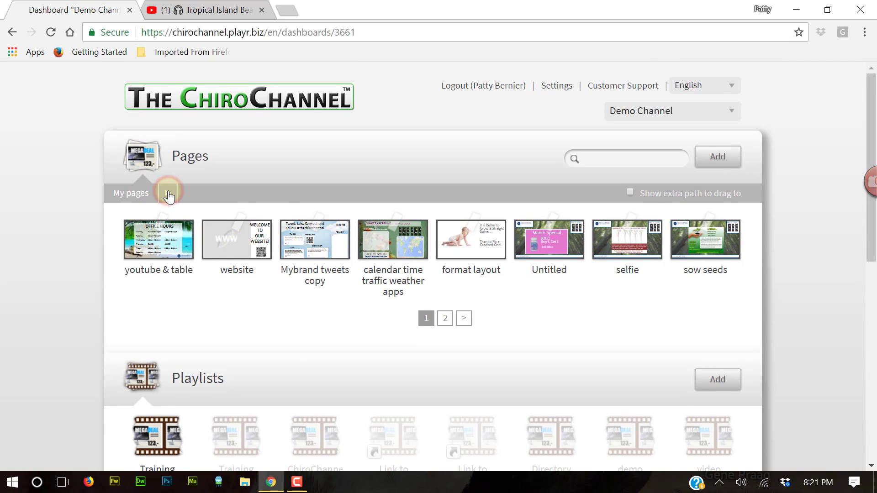
click(168, 194)
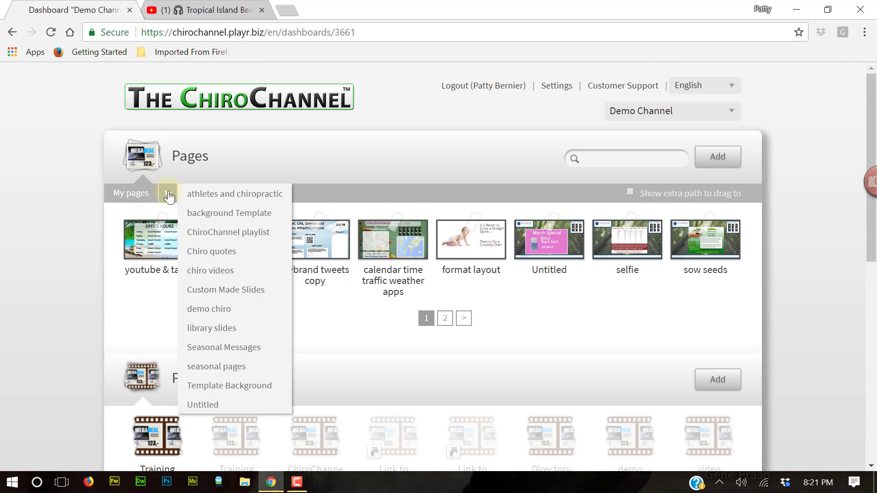
click(209, 253)
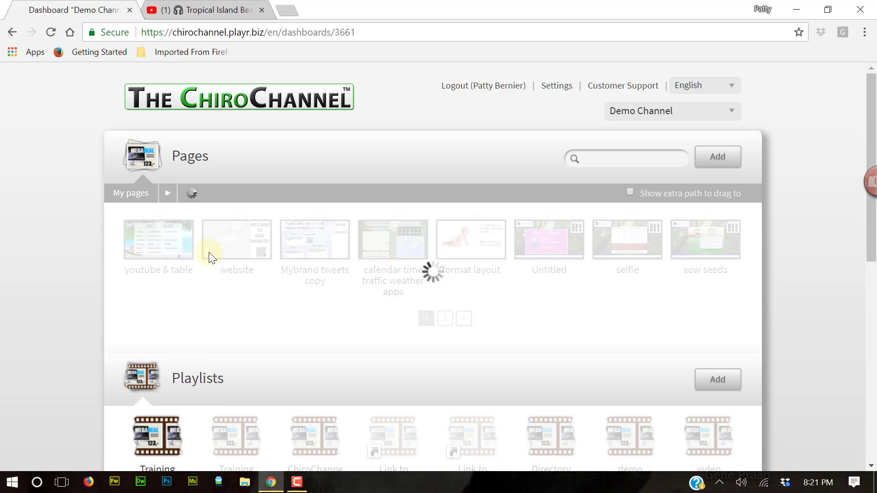
scroll(561, 283, down, 1)
scroll(565, 274, down, 1)
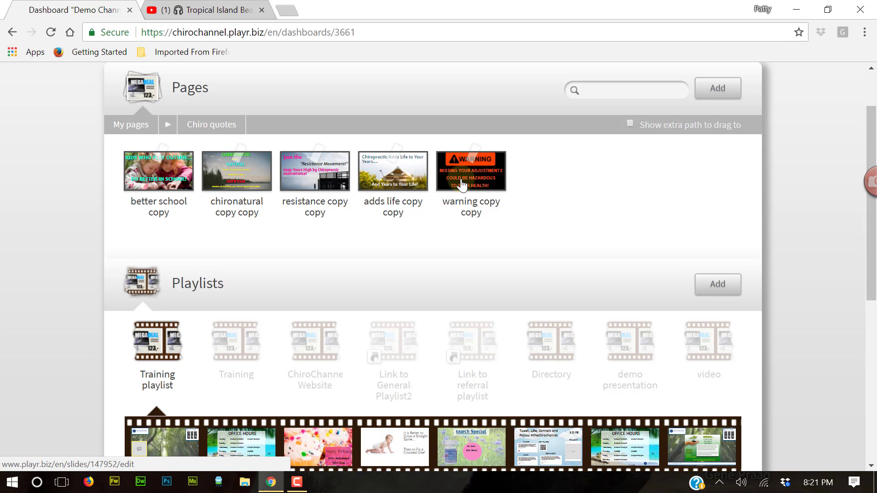
drag(473, 182, 150, 354)
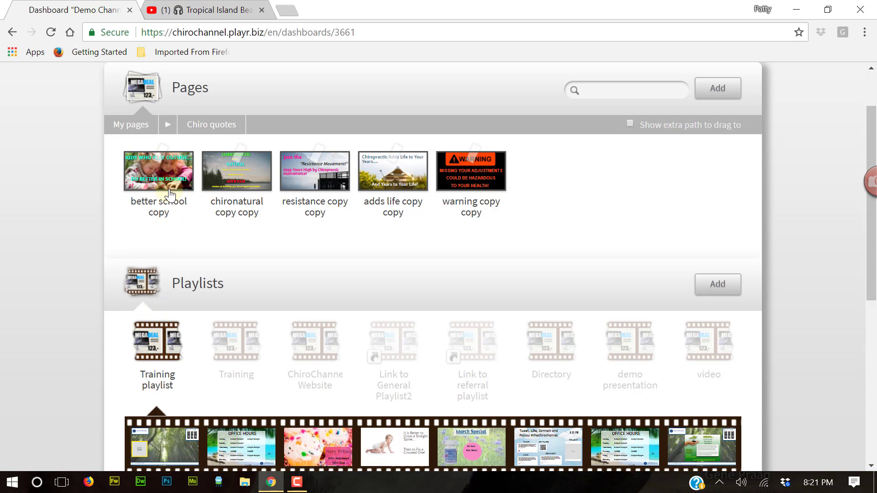
drag(151, 197, 160, 342)
Step: Import satisfied chiro copy into Chiro quotes from the Community Chiro Content dashboard's Chiropractic Quotes folder
scroll(626, 196, up, 3)
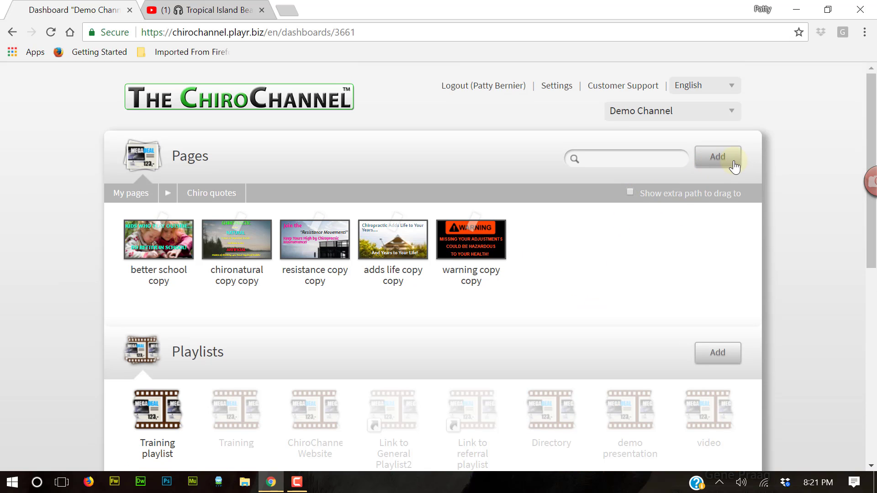
click(727, 160)
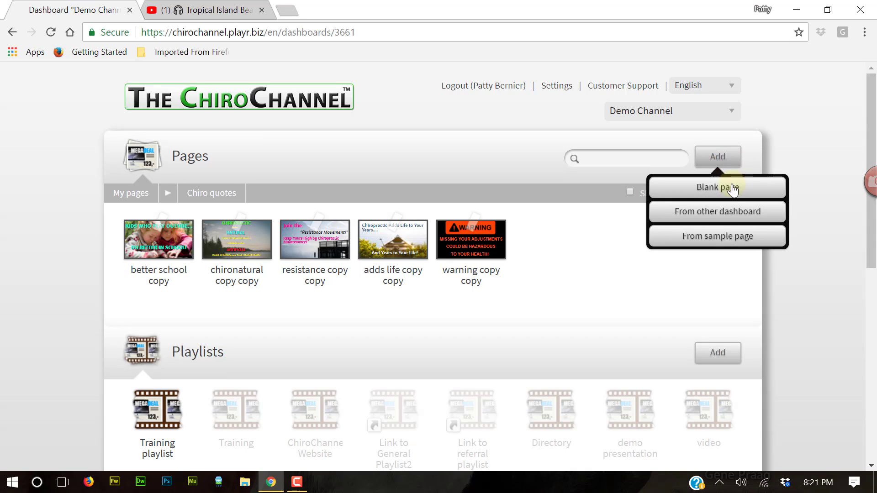
click(726, 211)
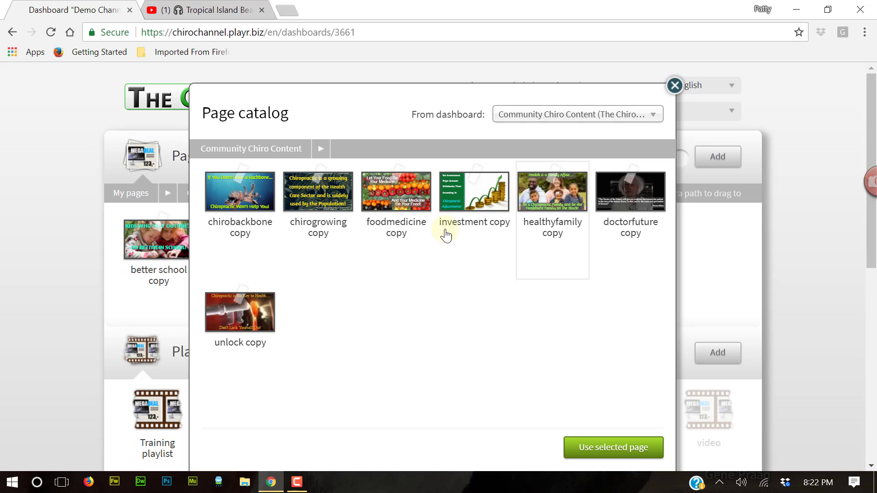
click(321, 149)
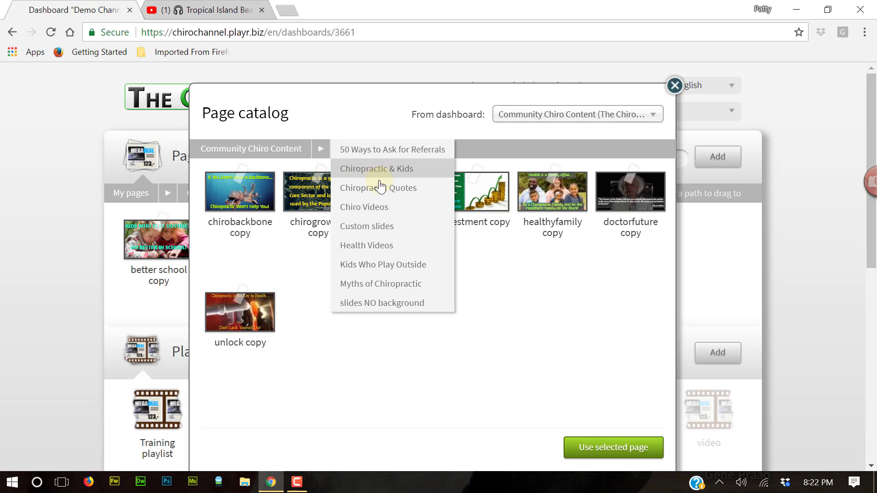
click(416, 189)
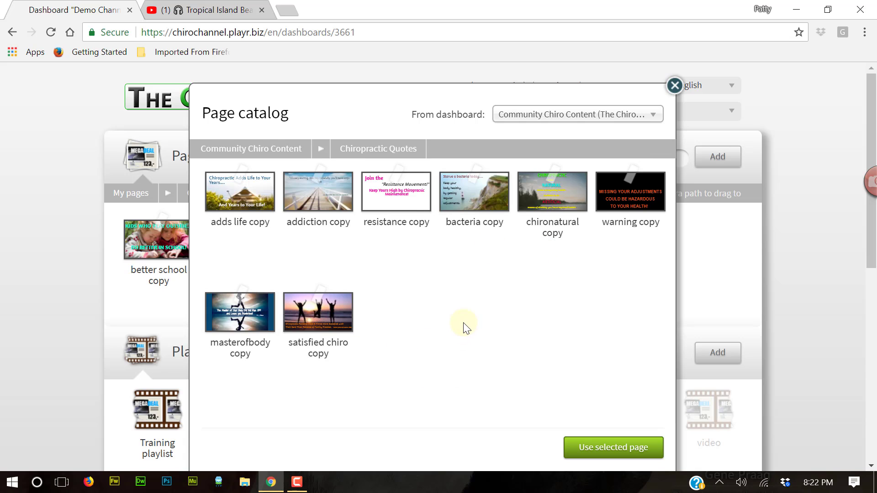
scroll(465, 325, down, 3)
click(325, 326)
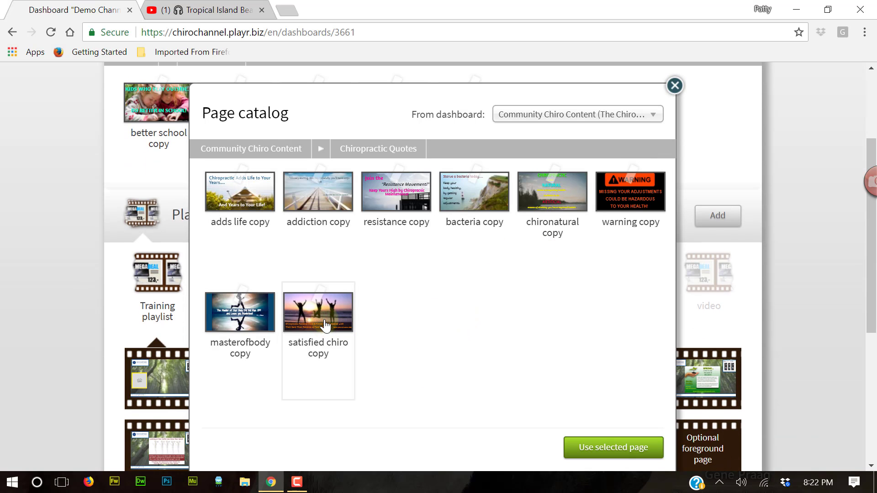
scroll(462, 366, down, 2)
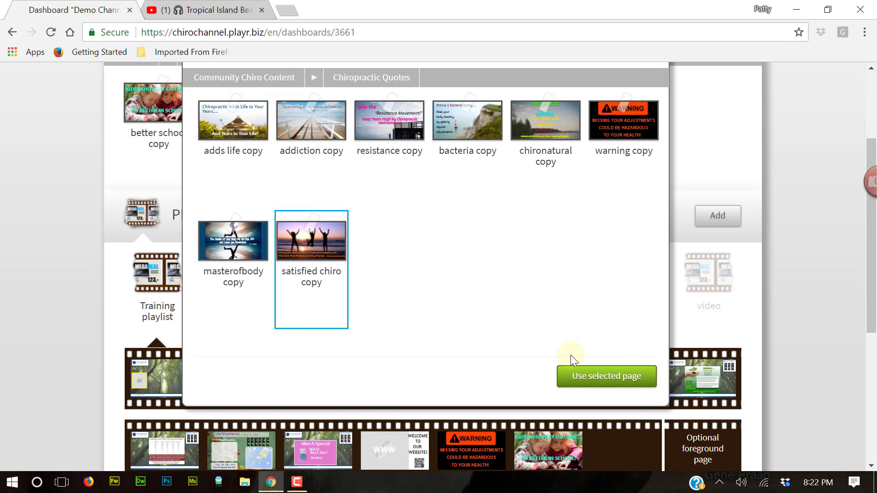
click(578, 376)
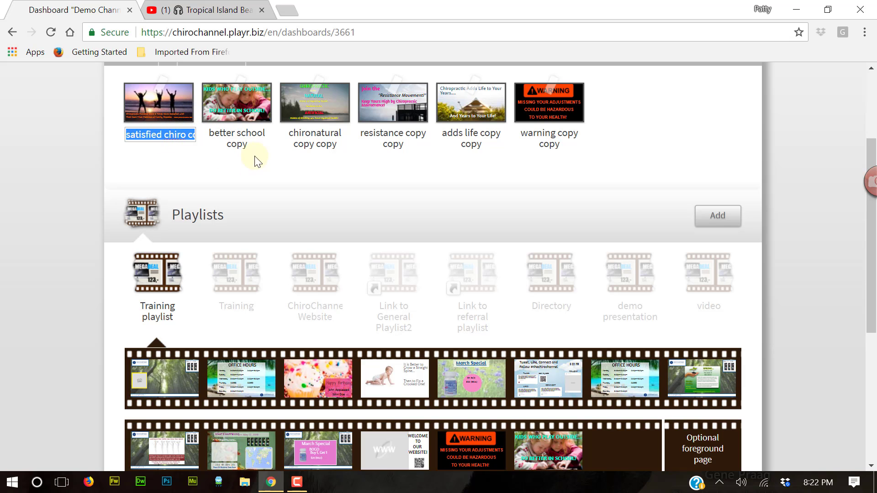
Step: Append the imported satisfied chiro page to Training playlist
scroll(617, 174, up, 1)
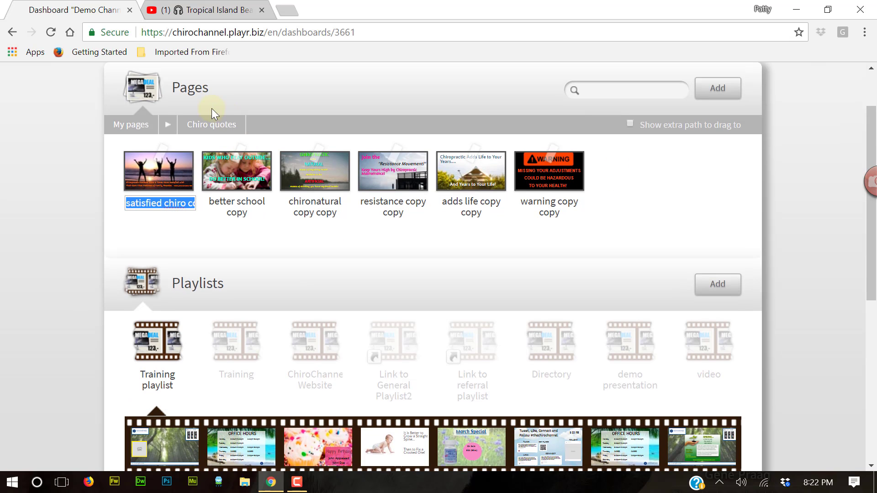
drag(158, 175, 154, 340)
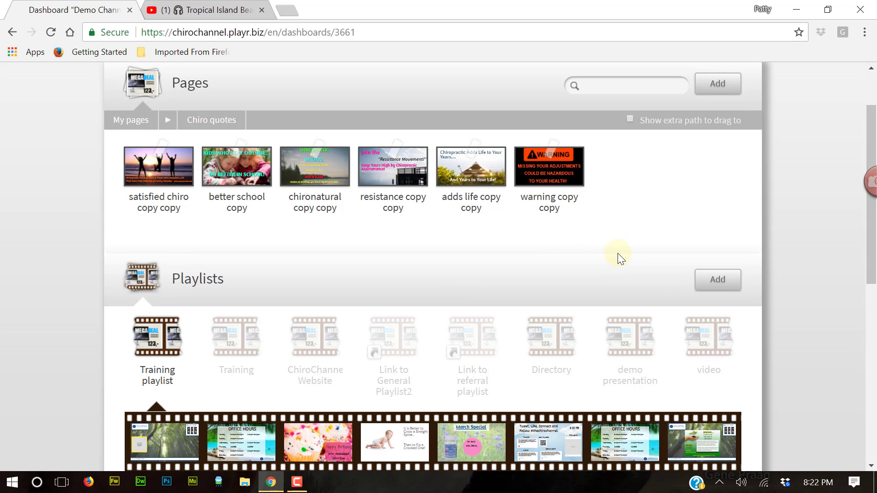
scroll(618, 254, down, 3)
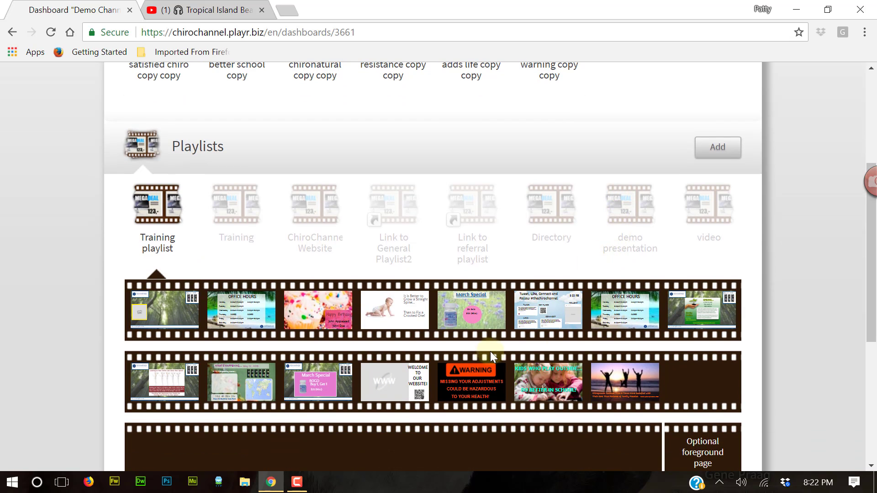
Step: Set the playback durations of the first youtube & table page and the website page to 20 s each and save
scroll(603, 332, down, 3)
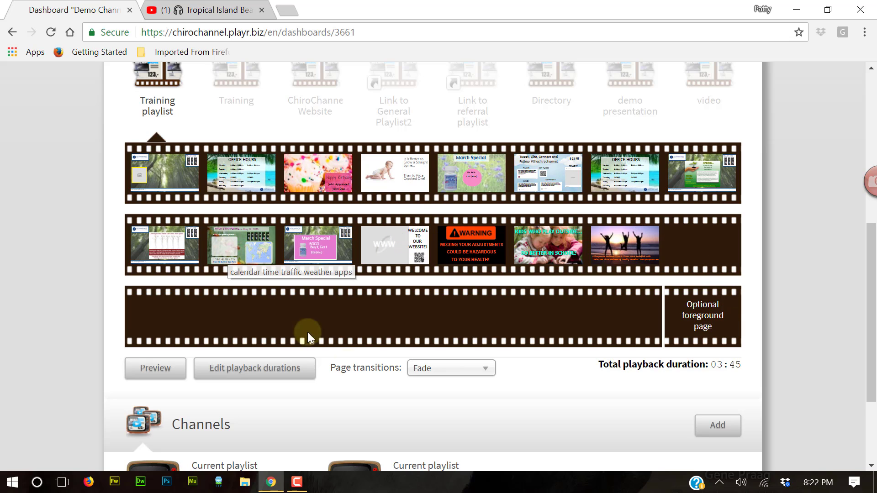
click(253, 372)
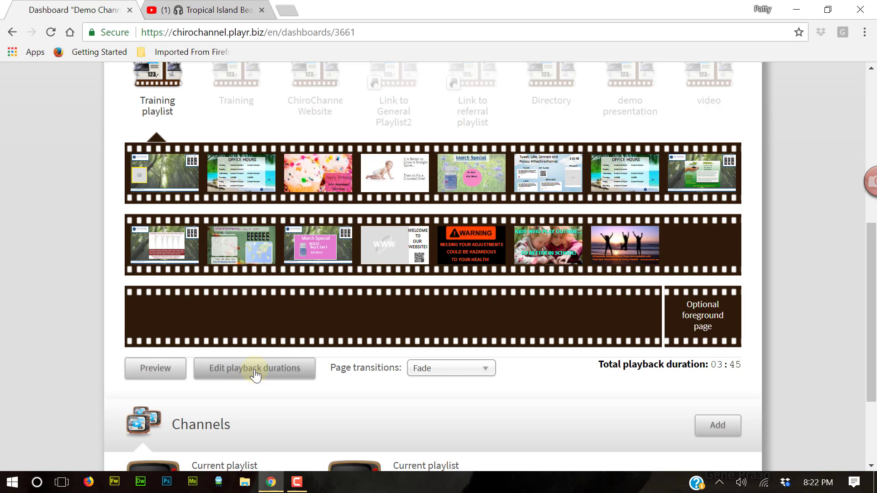
click(255, 372)
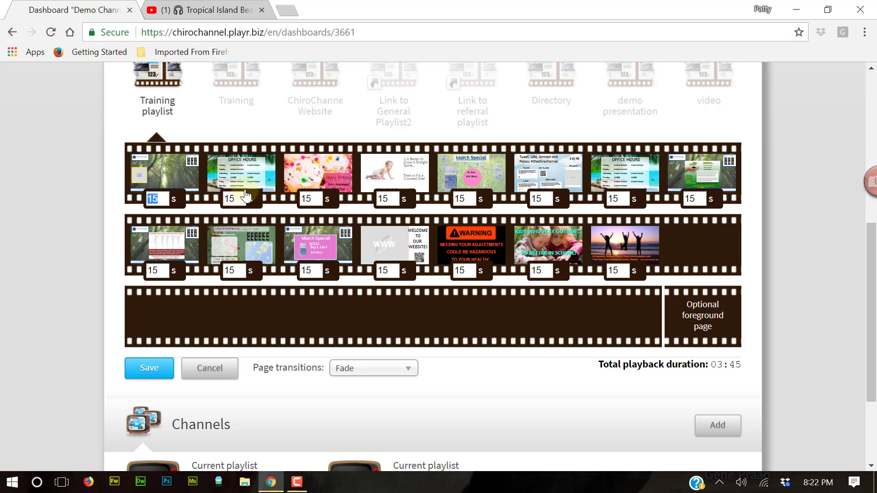
drag(237, 198, 225, 198)
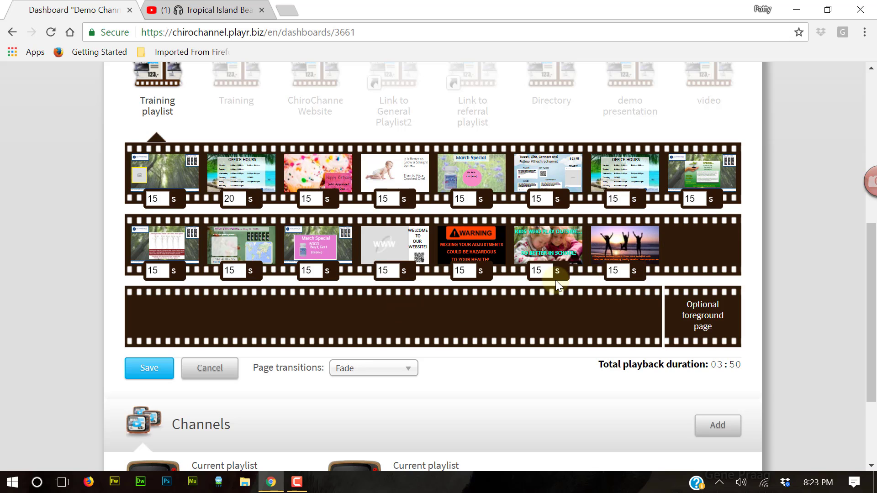
double_click(399, 271)
click(448, 324)
click(150, 374)
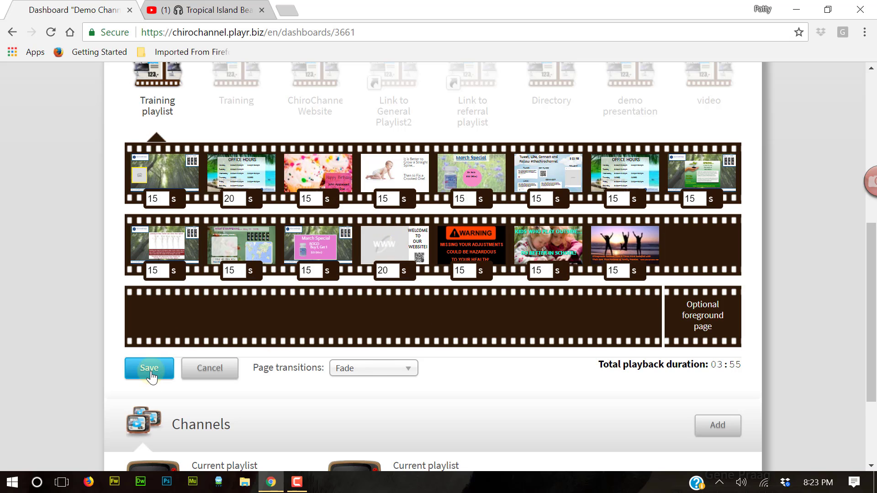
Step: Open the chiro videos folder among the dashboard's pages
scroll(561, 380, up, 3)
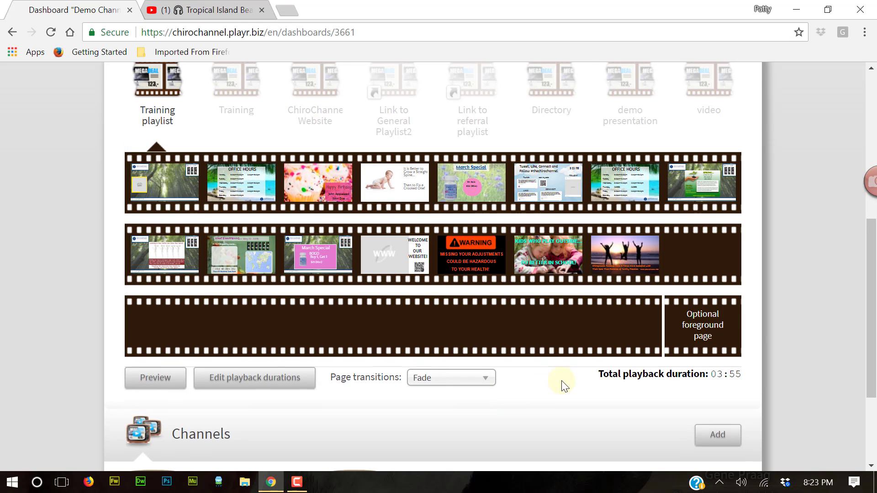
scroll(555, 379, up, 3)
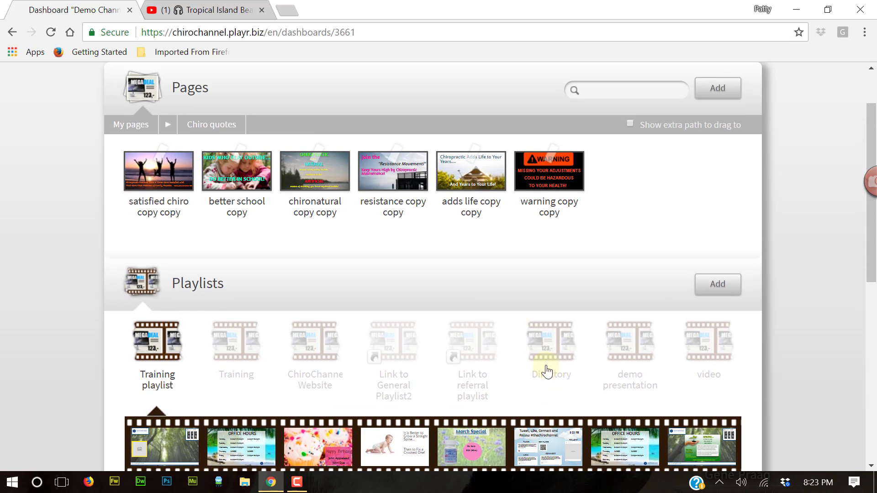
click(167, 128)
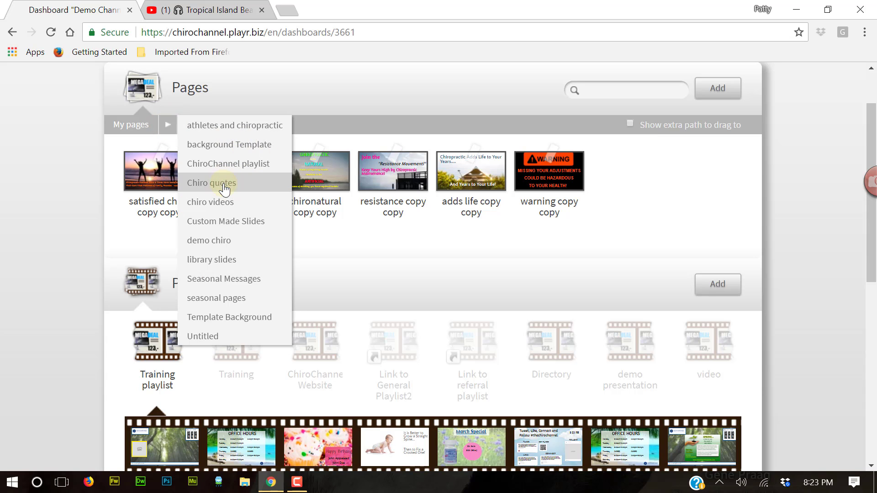
click(224, 185)
click(167, 124)
click(194, 203)
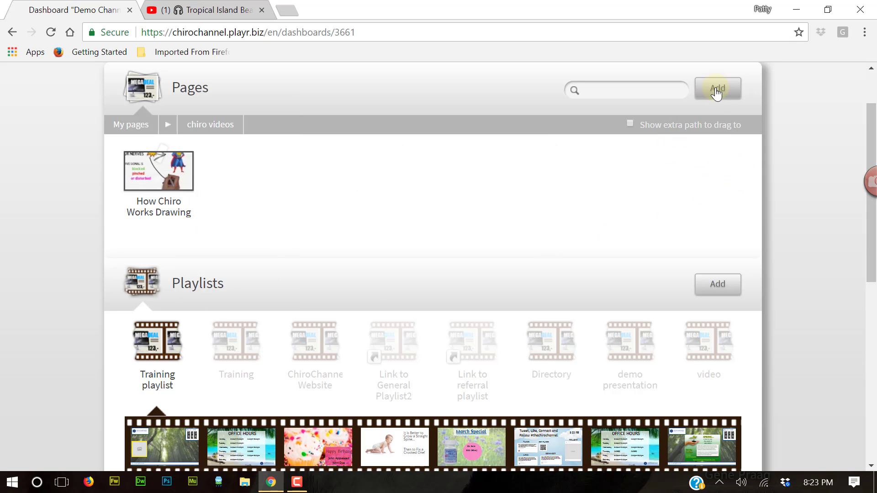
Step: Import Chiro and Headaches F4CP into chiro videos from the Community Chiro Content dashboard's Chiro Videos folder
click(727, 97)
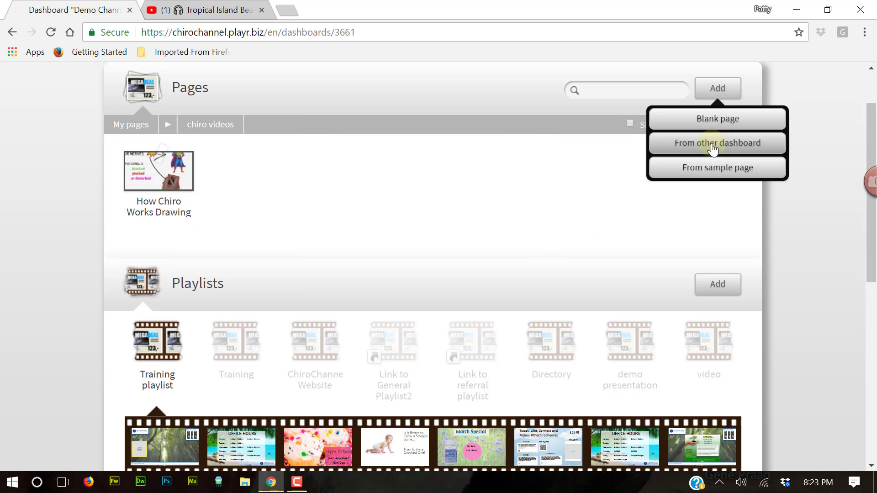
click(713, 145)
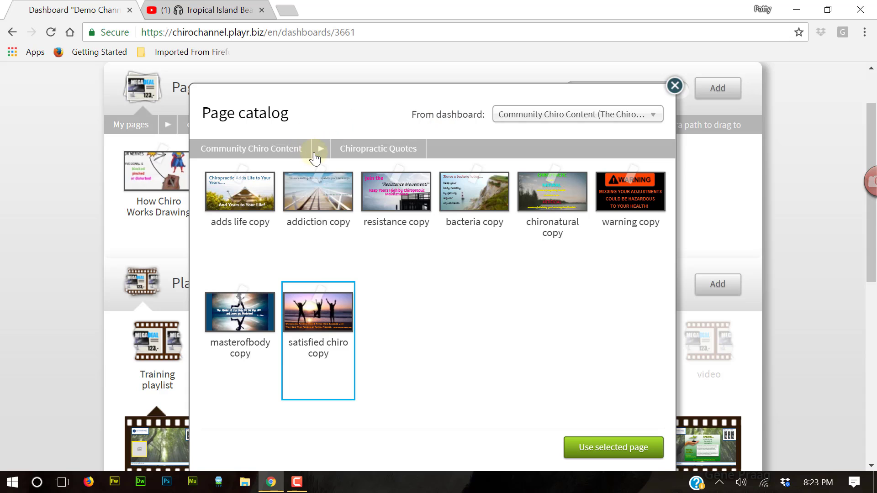
click(322, 151)
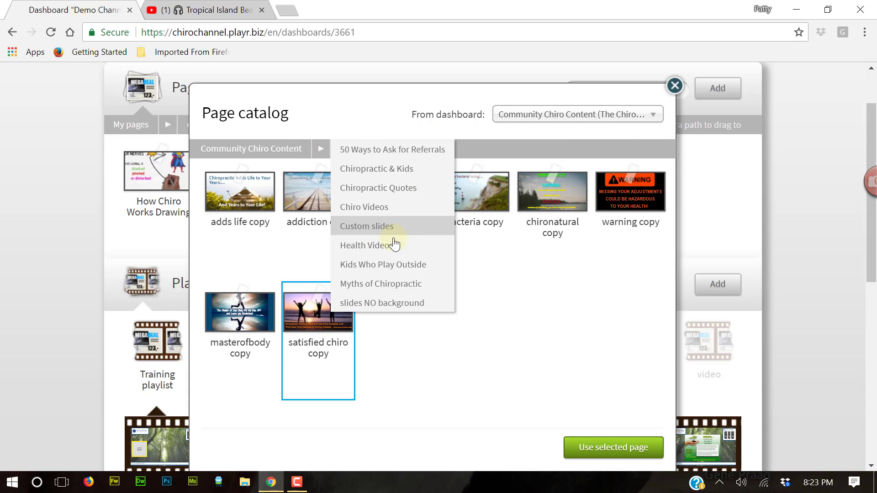
click(381, 209)
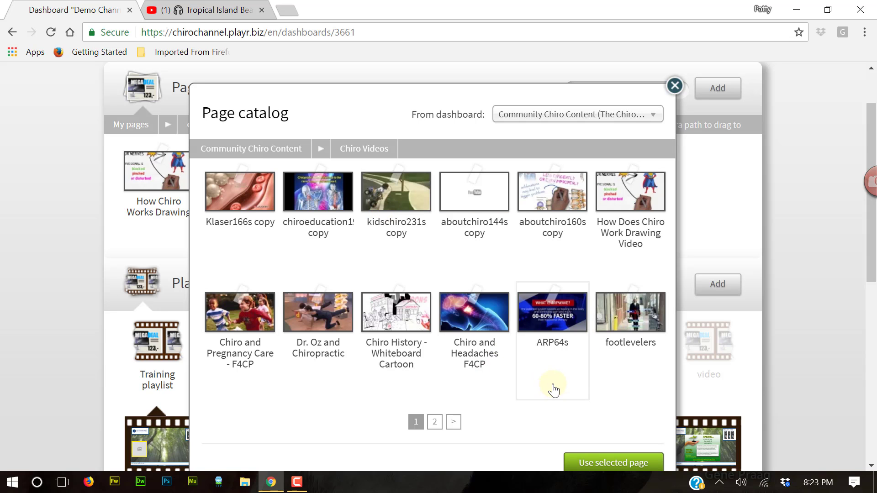
drag(659, 414, 630, 255)
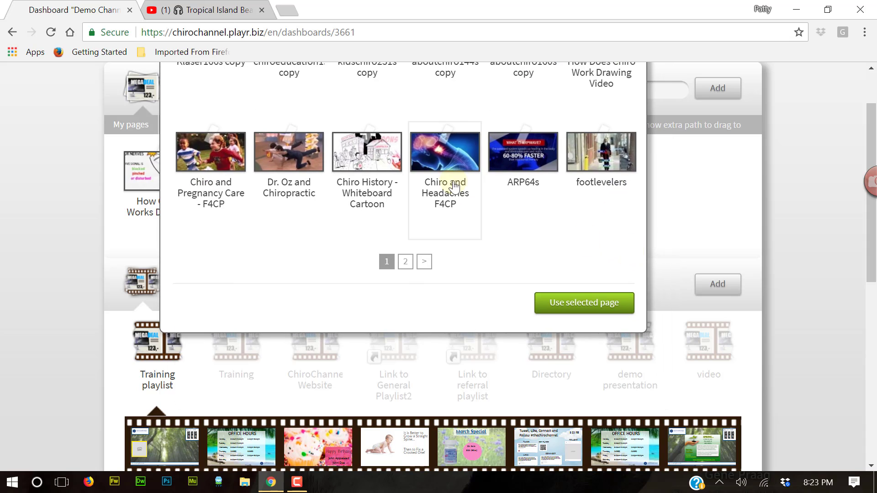
click(470, 167)
click(584, 309)
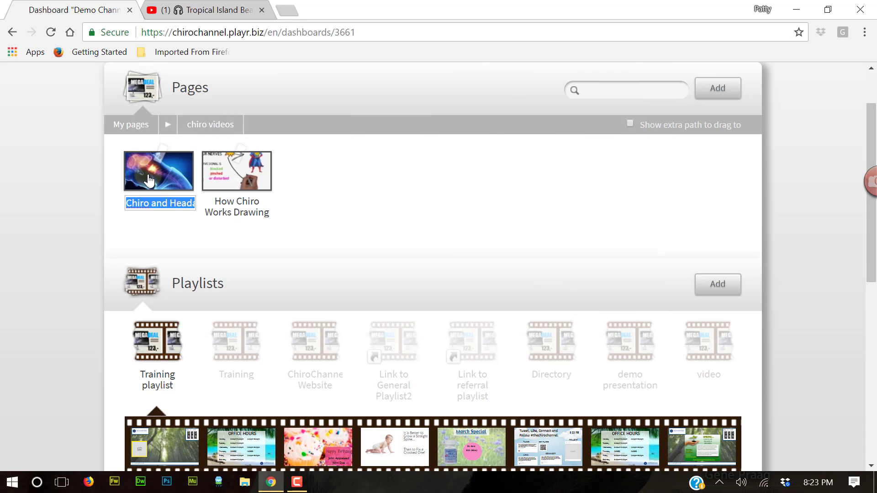
Step: Append the imported Chiro and Headaches F4CP copy page to Training playlist
drag(152, 174, 152, 364)
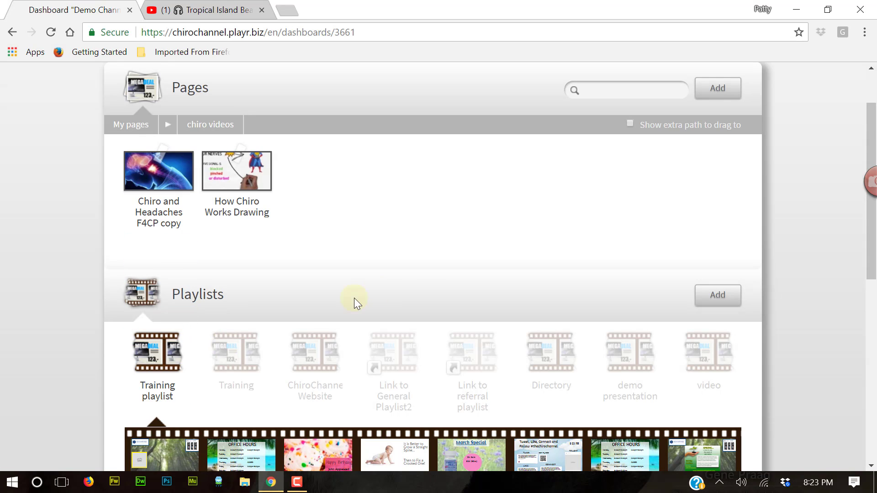
scroll(465, 222, down, 3)
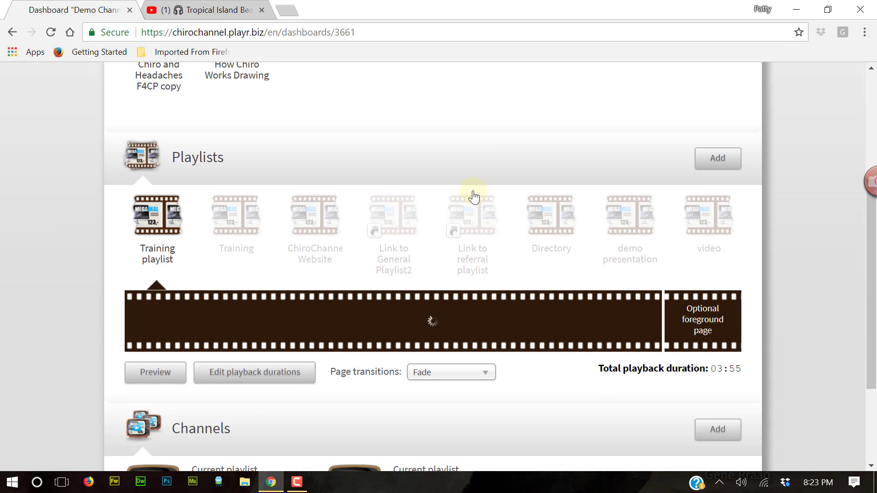
scroll(529, 269, down, 3)
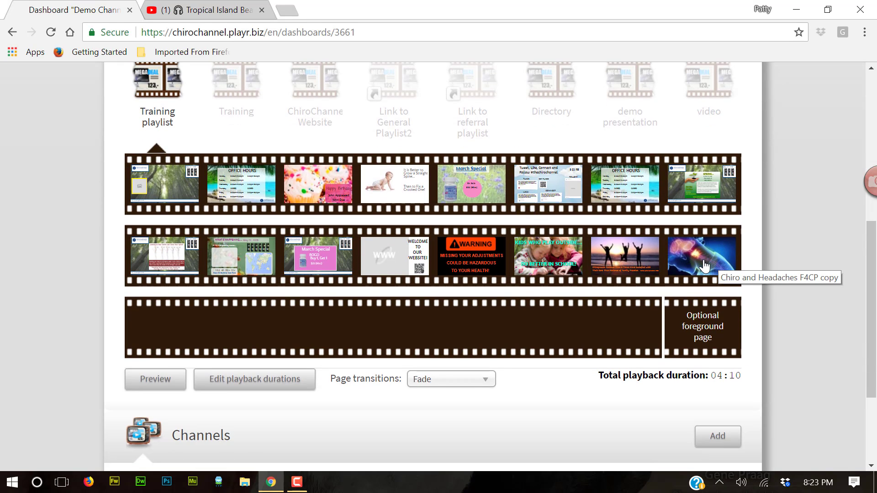
Step: Check the YouTube video's length in the Chiro and Headaches F4CP copy page design and return to the dashboard
click(241, 384)
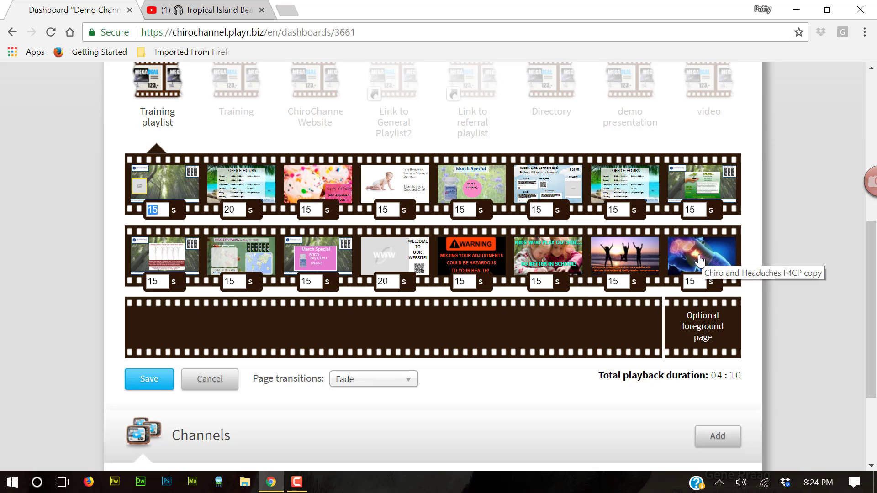
click(700, 255)
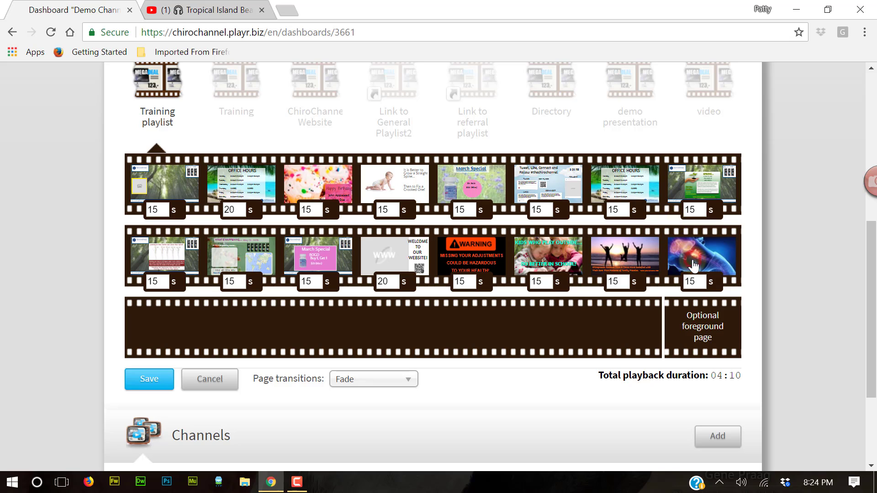
mouse_move(694, 261)
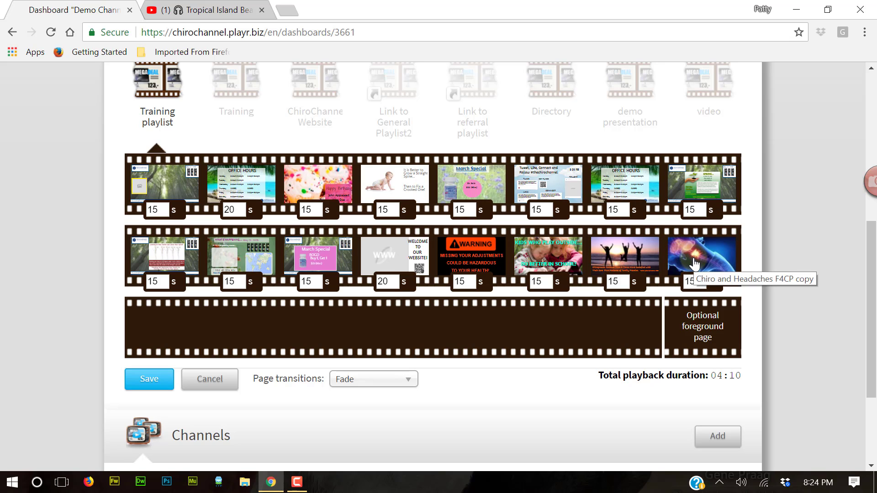
click(674, 221)
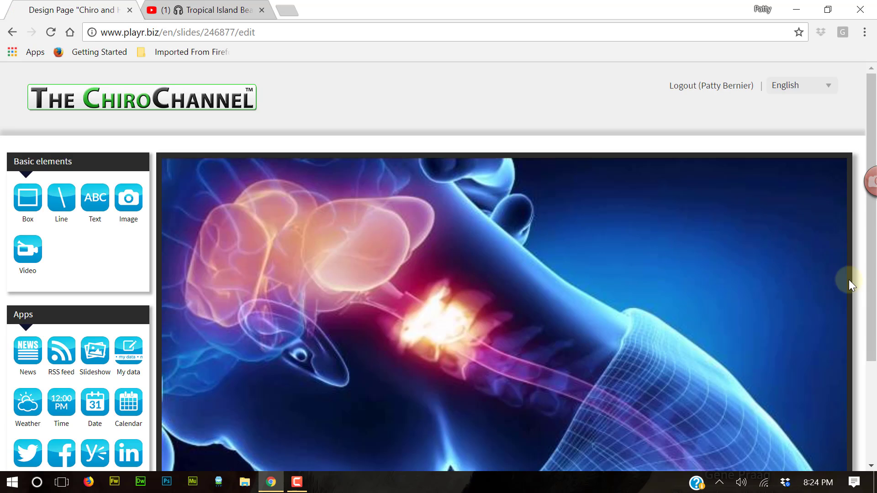
drag(873, 300, 874, 424)
click(632, 364)
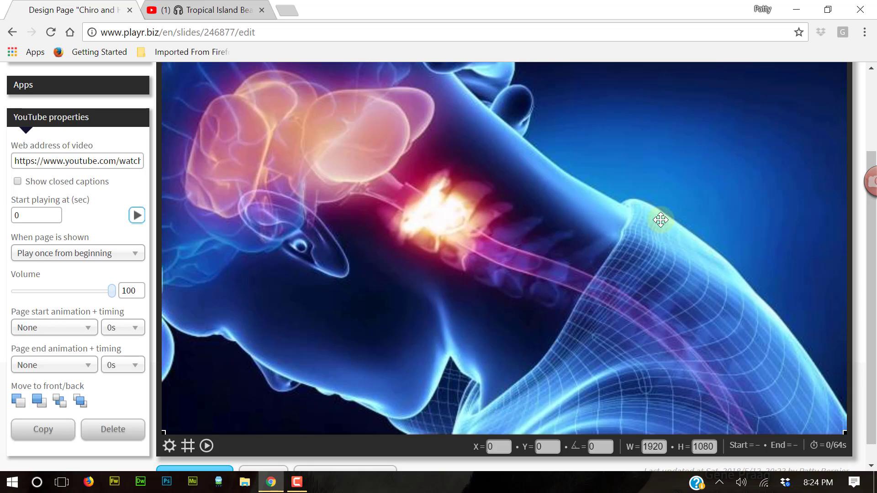
scroll(552, 233, down, 1)
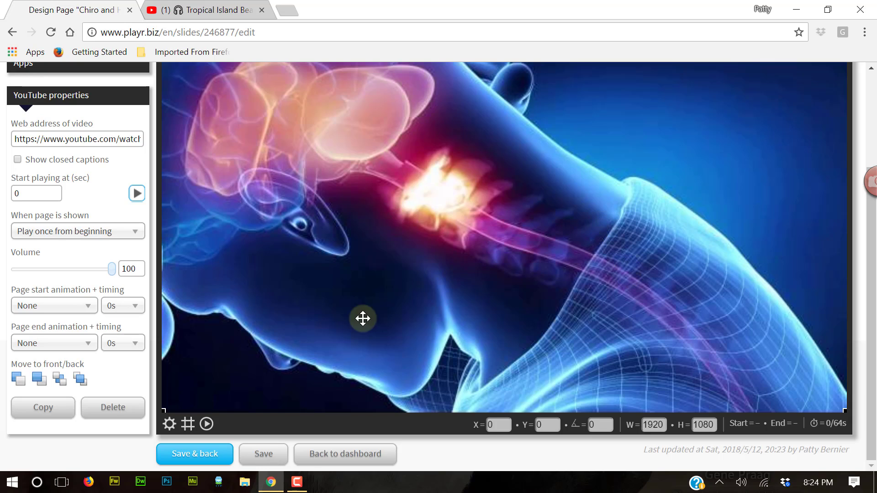
click(348, 462)
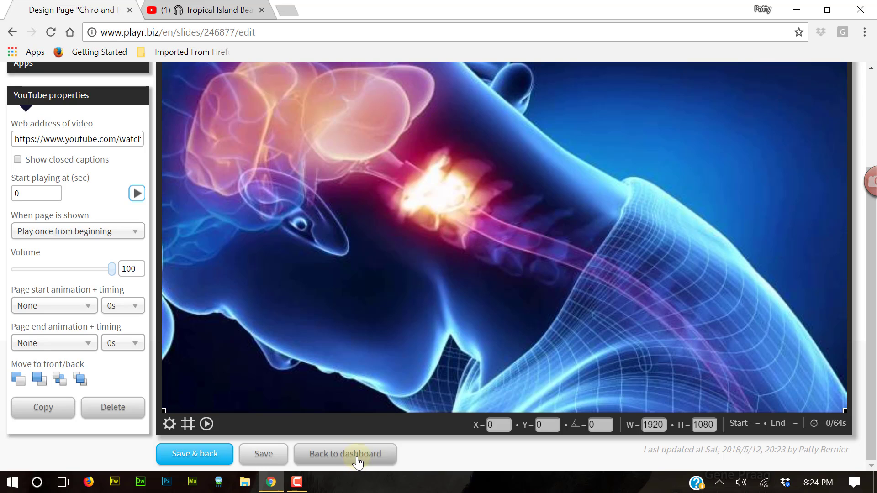
click(358, 462)
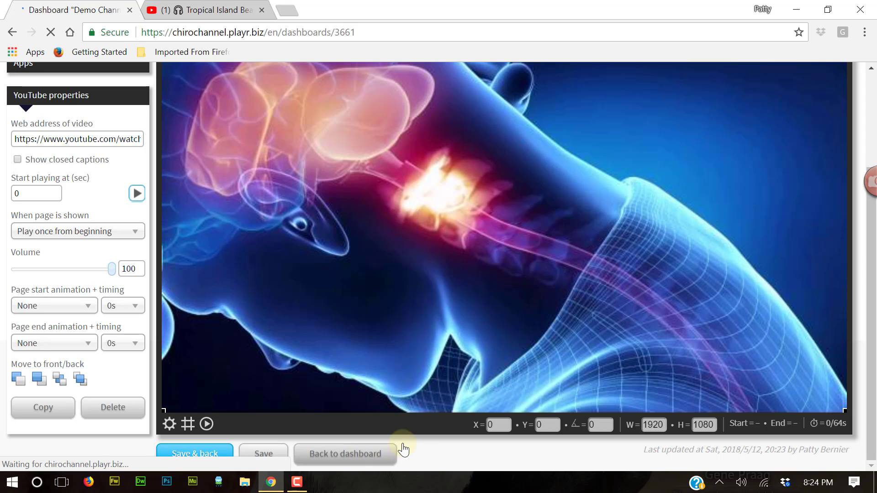
Step: Reopen Training playlist and set the playback duration of Chiro and Headaches F4CP copy to 64 s
scroll(554, 324, down, 3)
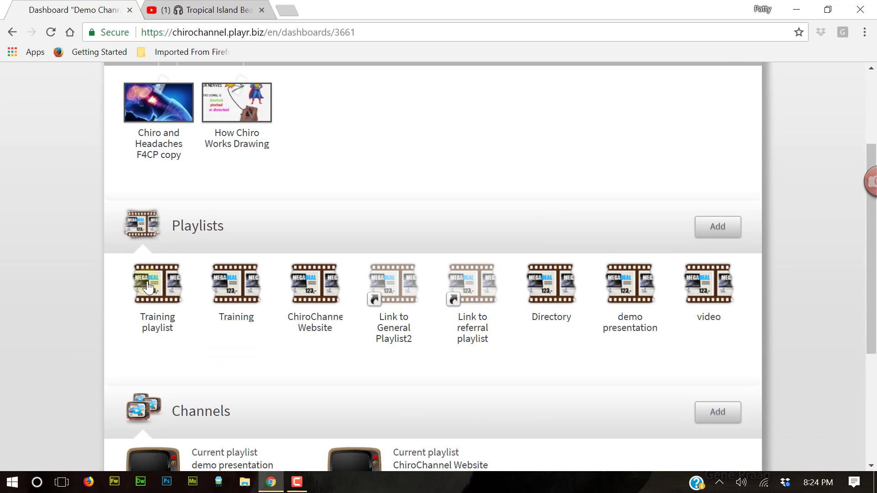
mouse_move(147, 286)
click(90, 242)
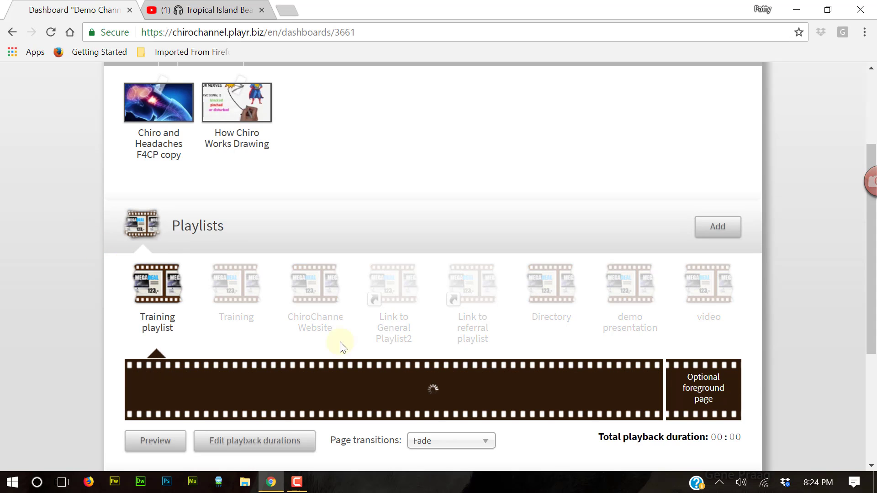
scroll(689, 385, down, 3)
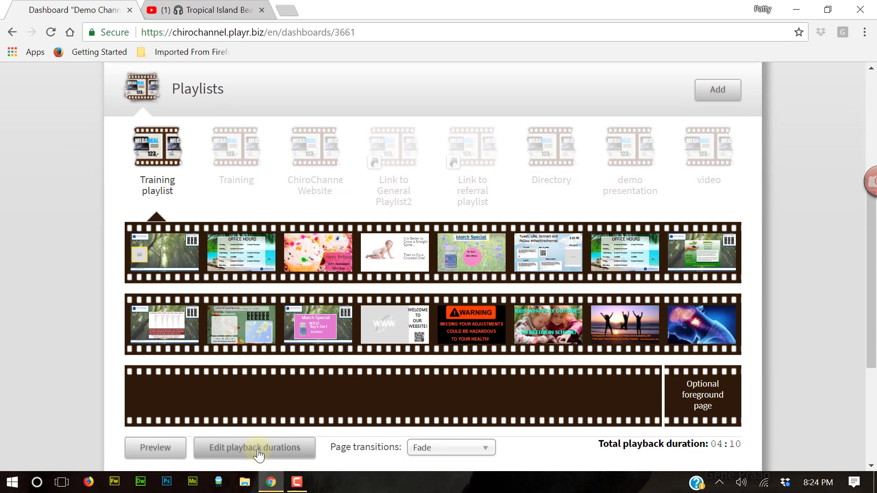
click(259, 452)
click(704, 350)
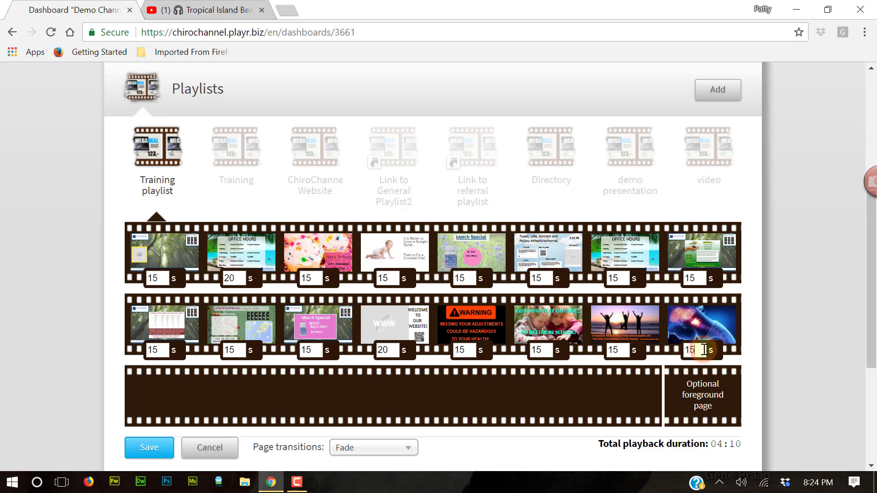
key(BackSpace)
key(BackSpace)
text(64)
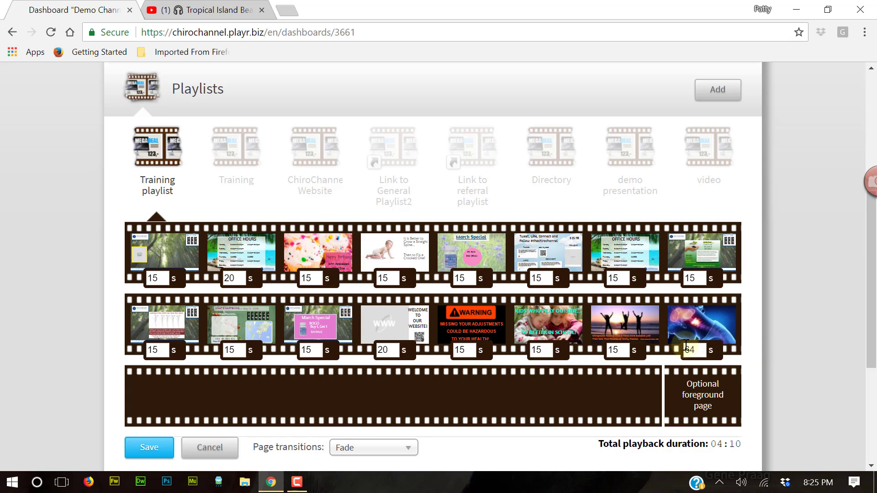
click(547, 395)
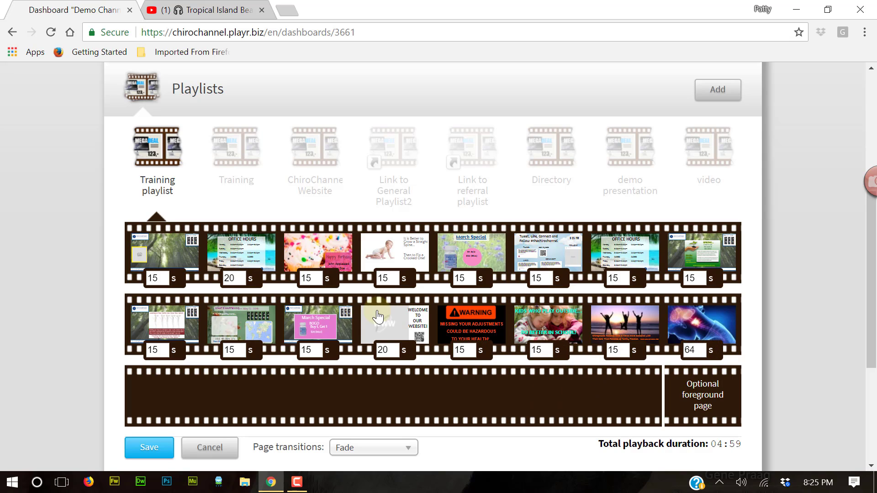
Step: Keep Fade as Training playlist's page transition and save the edited playback durations
scroll(493, 359, down, 2)
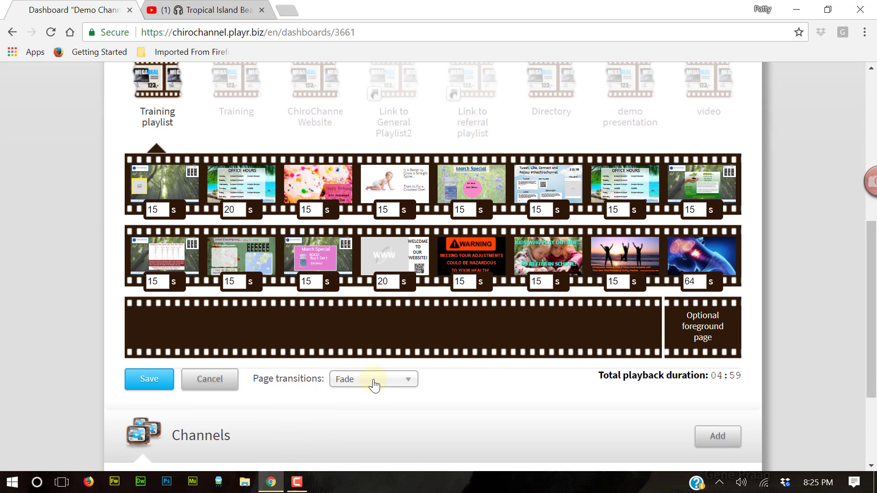
click(374, 386)
scroll(475, 395, down, 2)
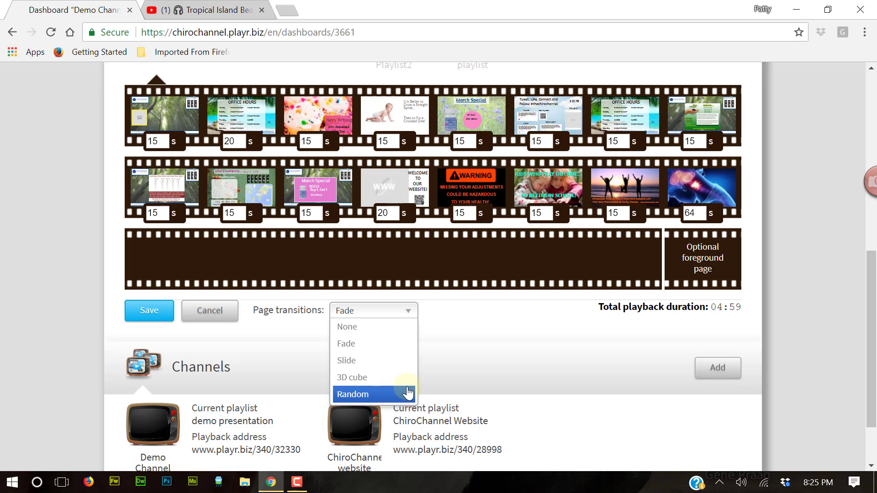
double_click(388, 343)
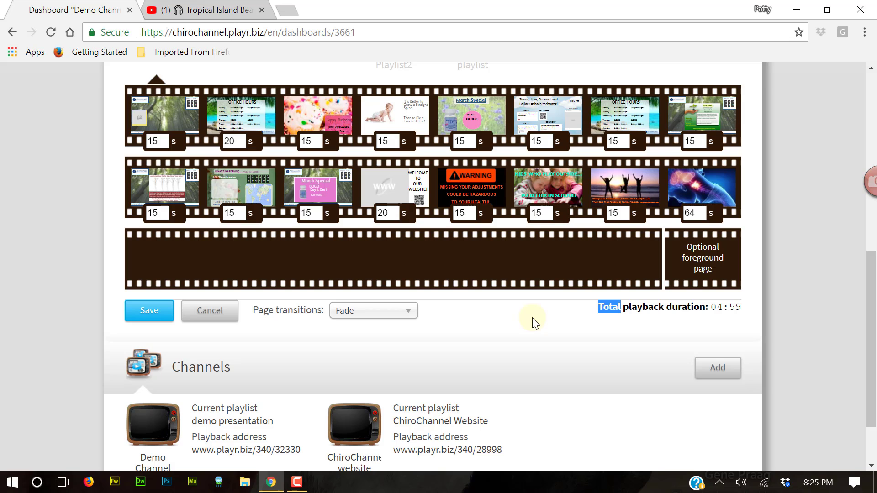
scroll(548, 358, up, 2)
click(153, 385)
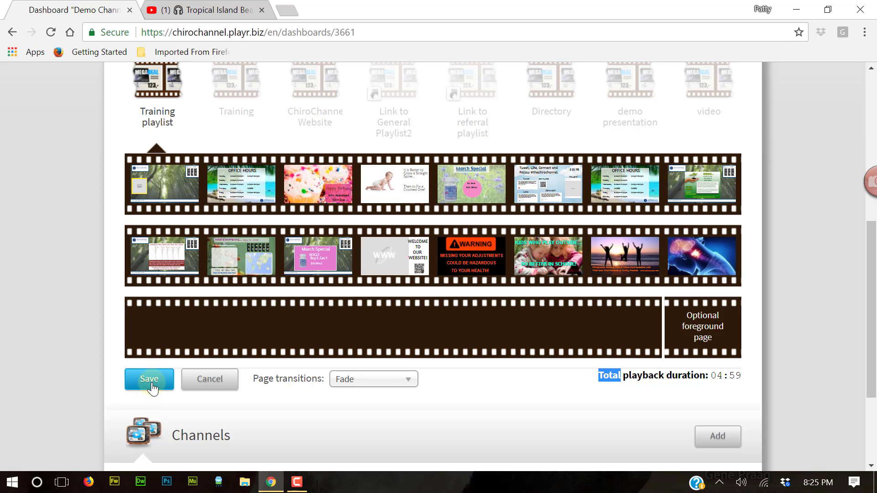
click(426, 421)
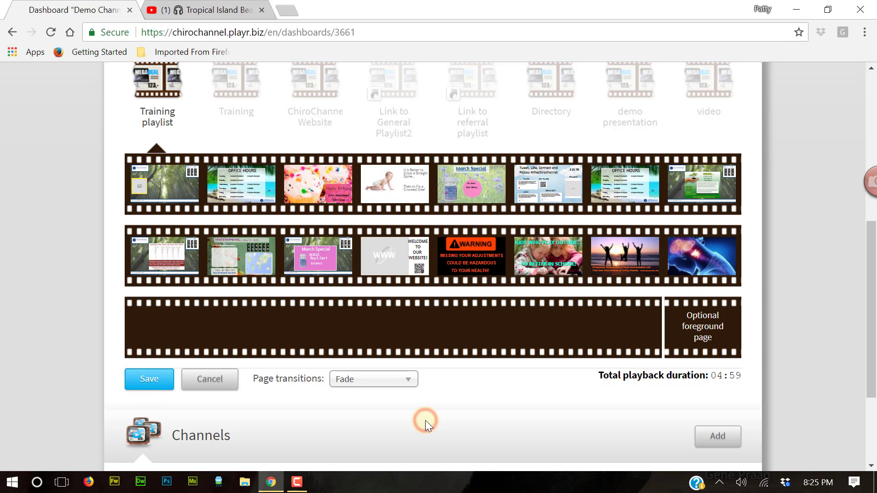
scroll(527, 399, down, 2)
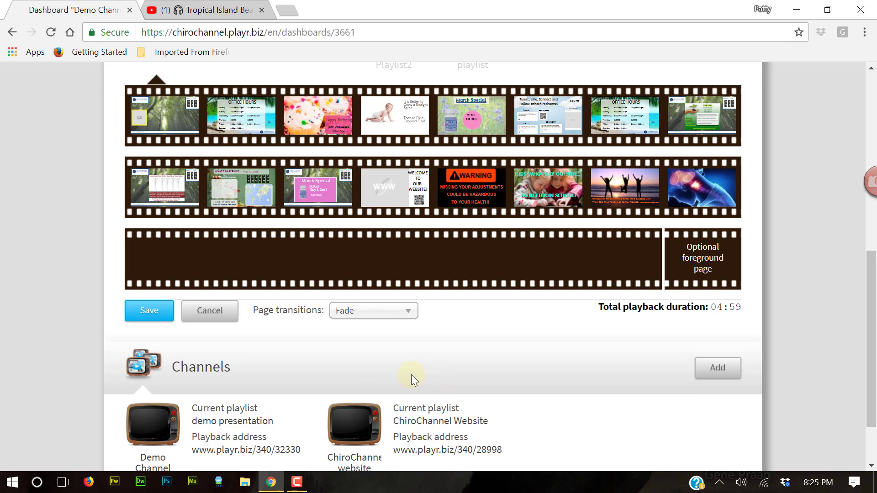
scroll(399, 382, up, 3)
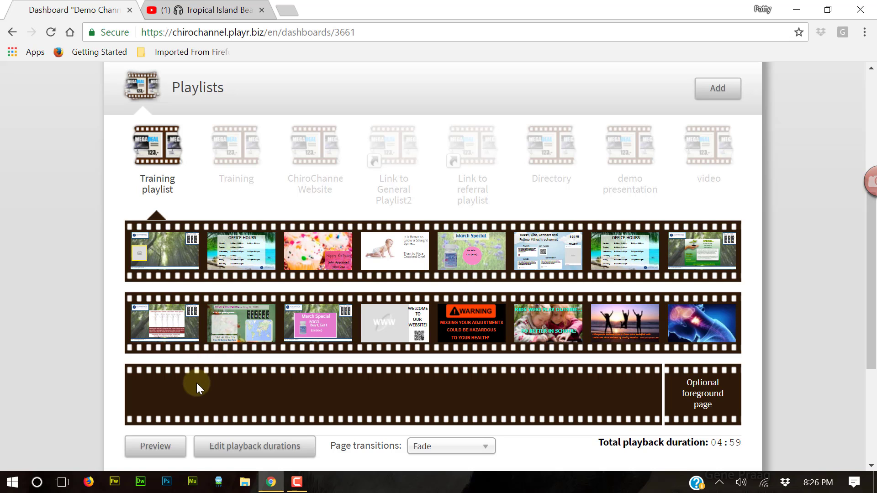
scroll(293, 374, down, 2)
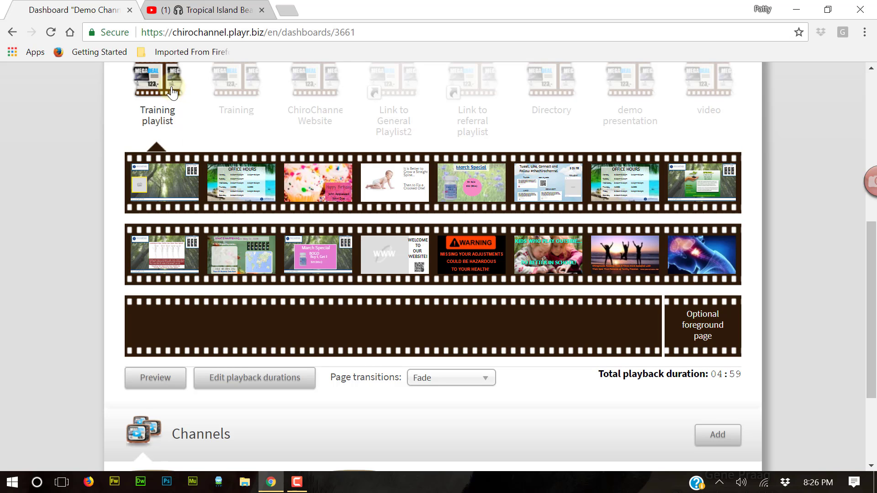
Step: Preview Training playlist in its own playback window and return to the dashboard
scroll(274, 381, down, 2)
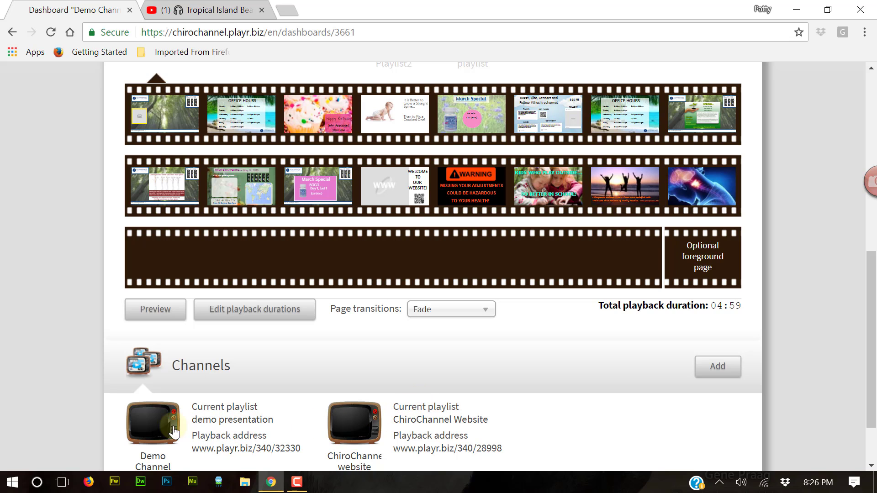
scroll(377, 432, up, 2)
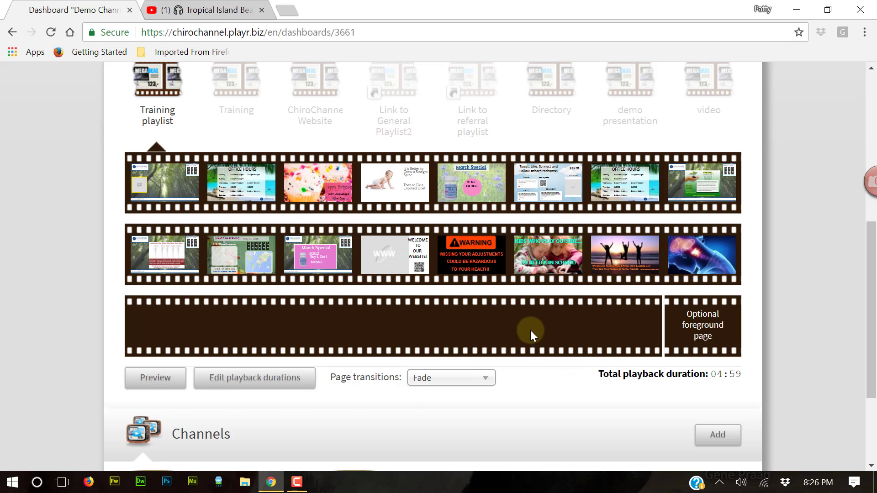
click(158, 381)
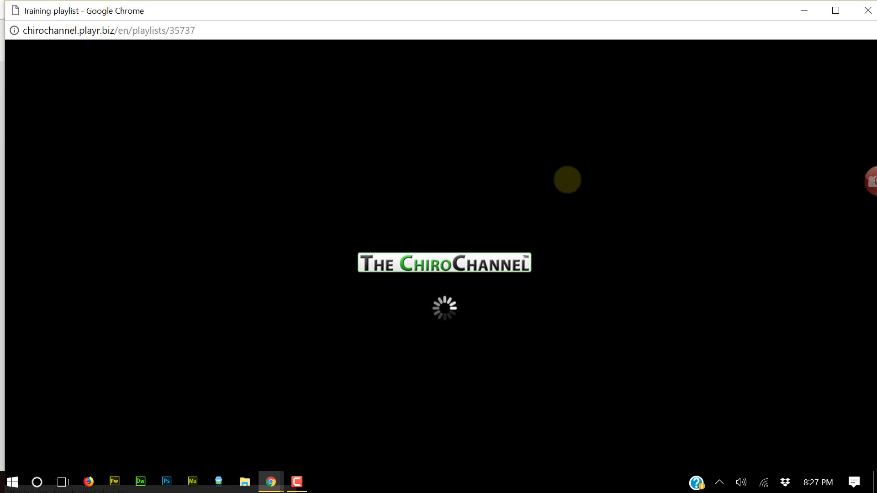
click(488, 165)
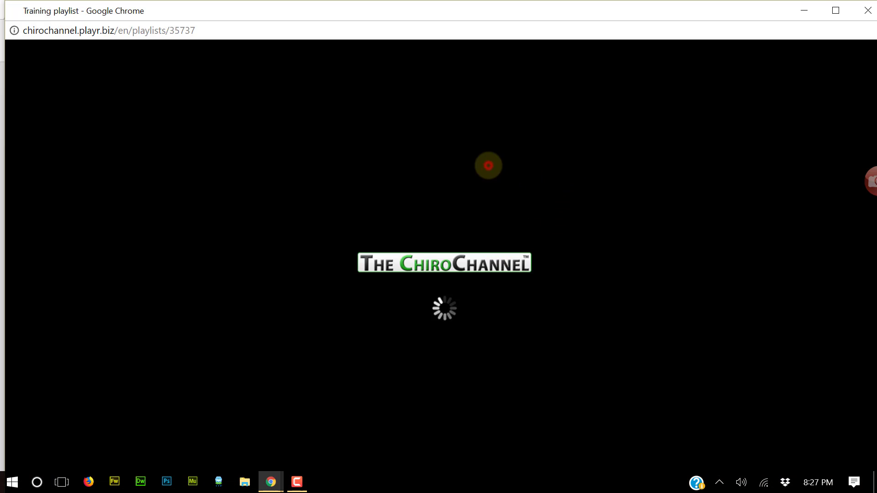
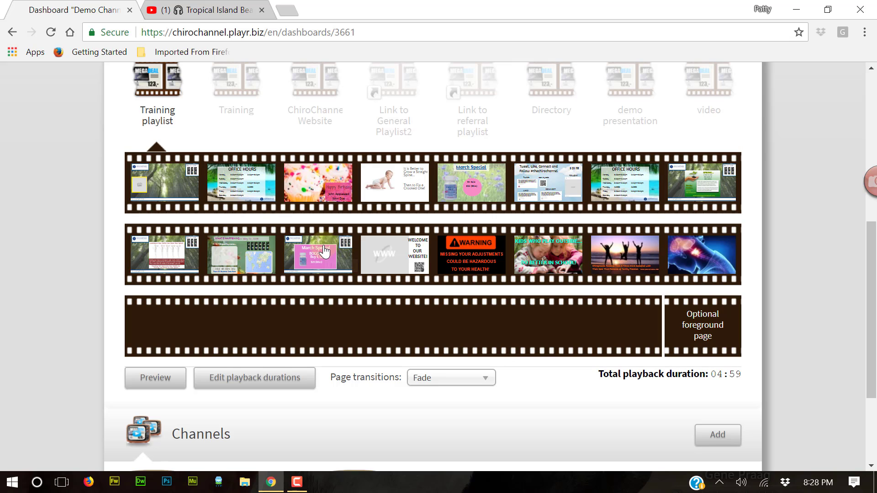
Step: Limit the playback of the pink March Special page in Training playlist to 2018/5/12 through 2018/5/19
click(324, 251)
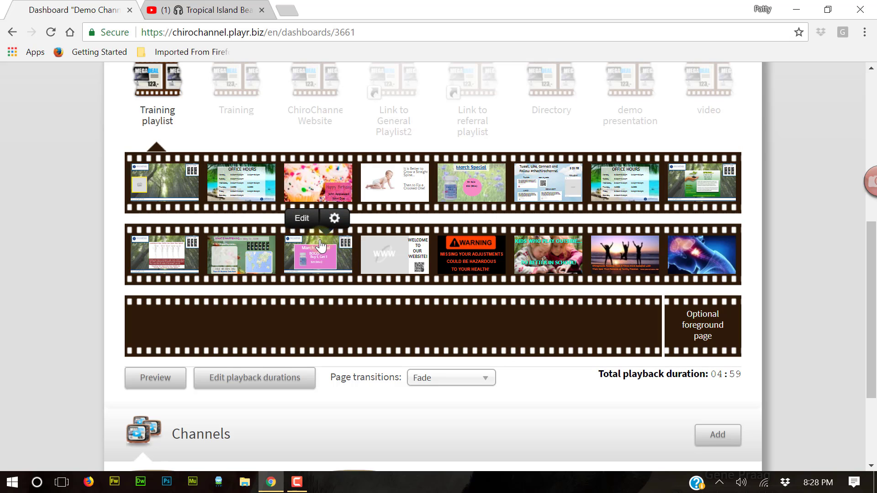
click(303, 227)
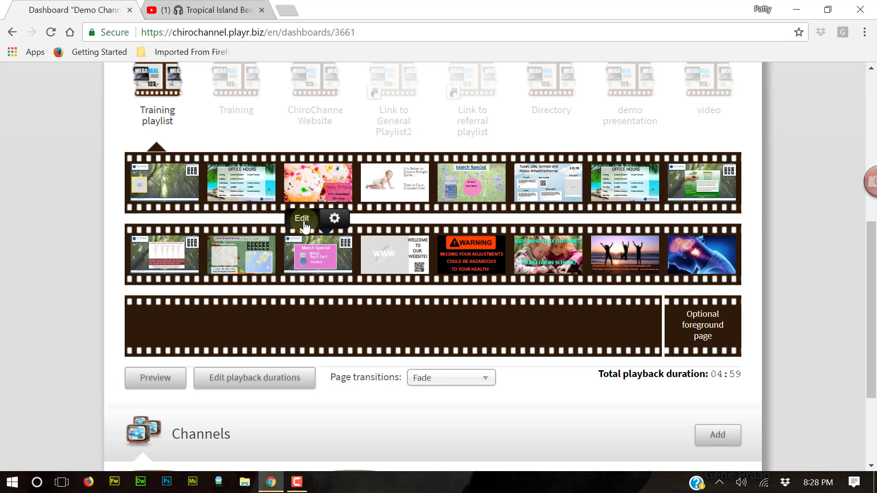
click(335, 222)
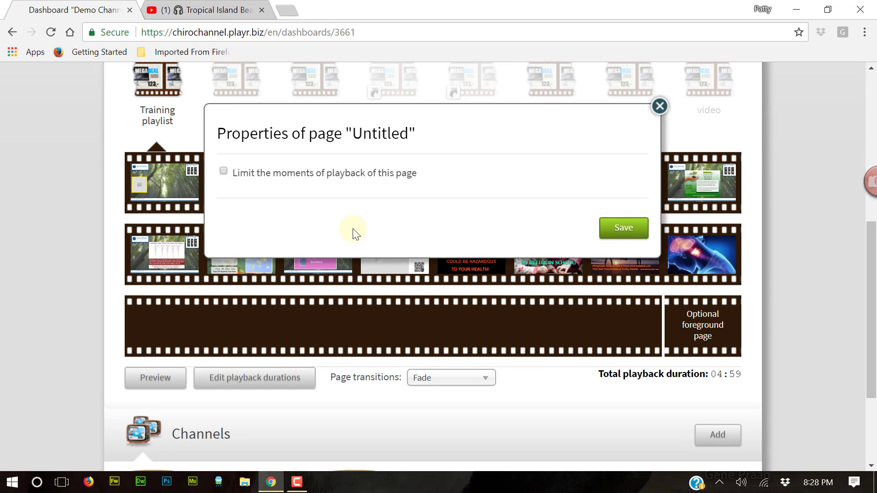
click(223, 171)
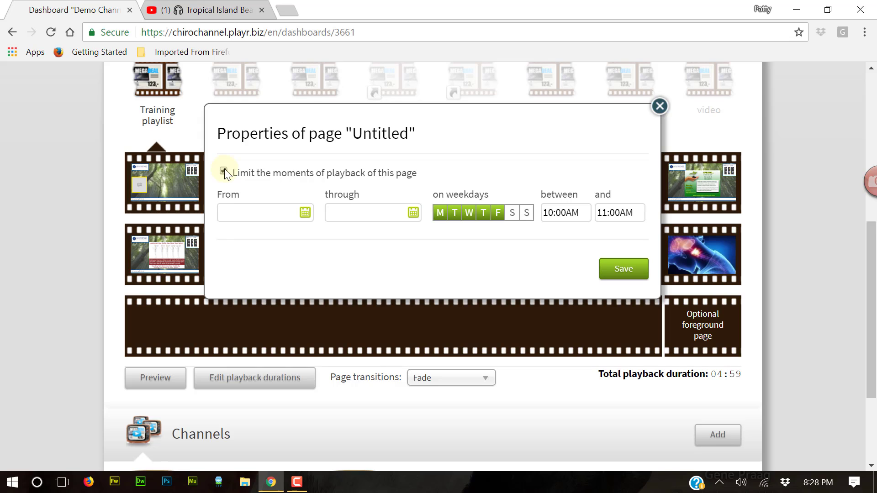
click(305, 213)
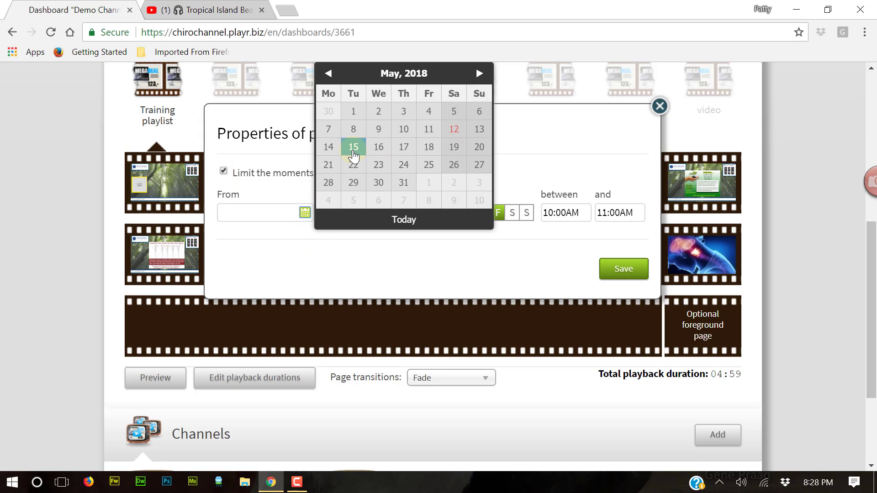
click(452, 129)
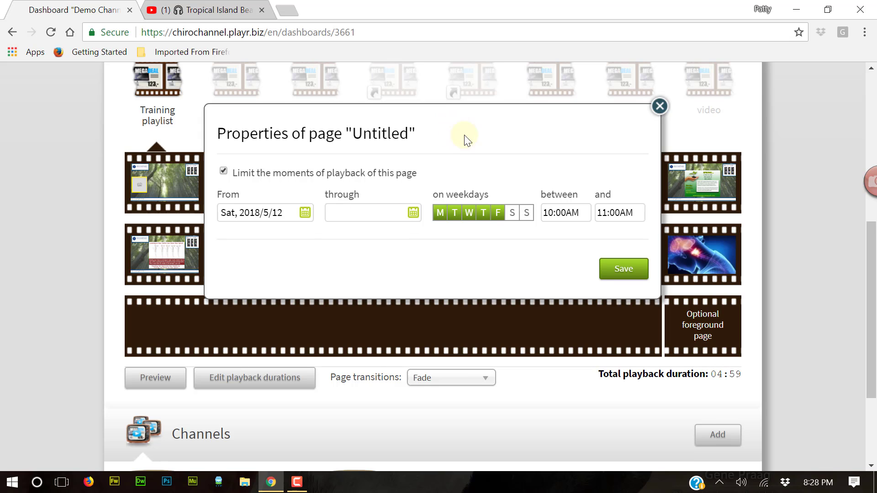
click(413, 214)
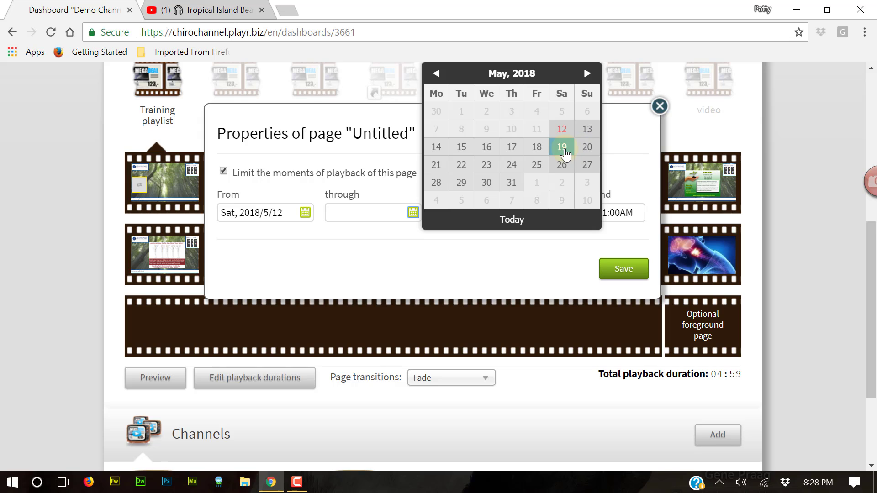
click(564, 147)
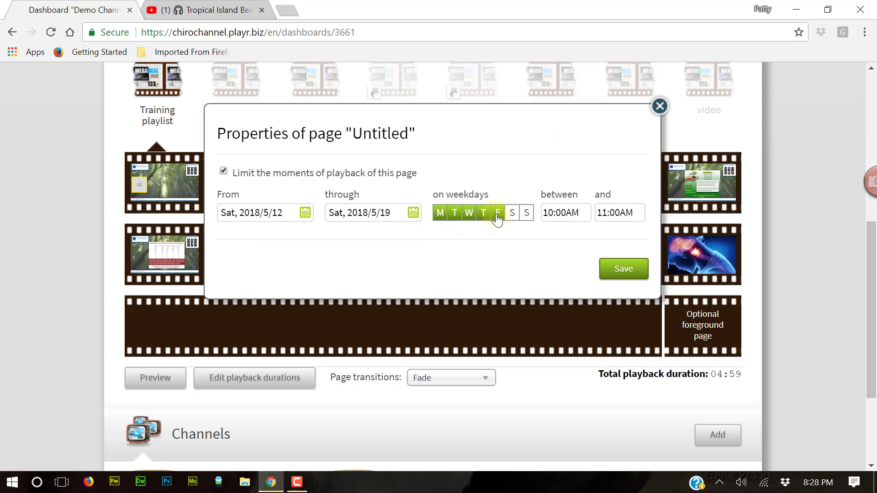
Step: Restrict the March Special page's playback to Monday through Friday between 07:00AM and 07:00PM, and save its properties
click(549, 212)
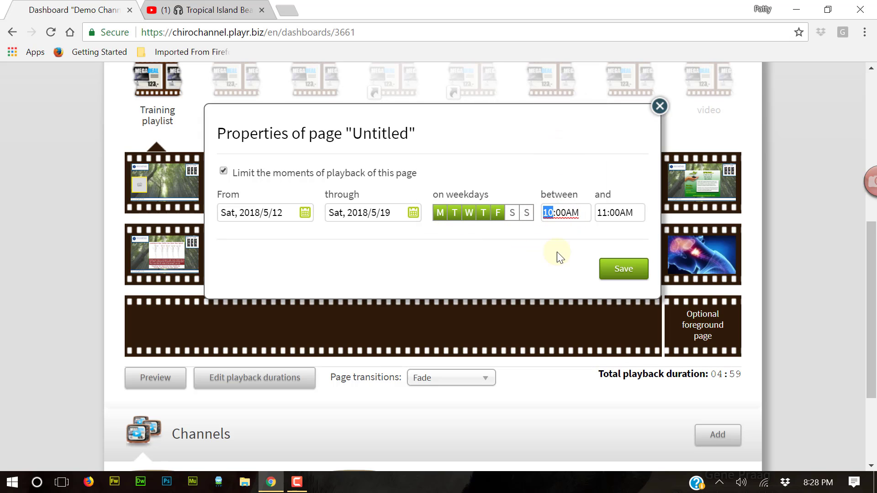
text(07)
click(602, 213)
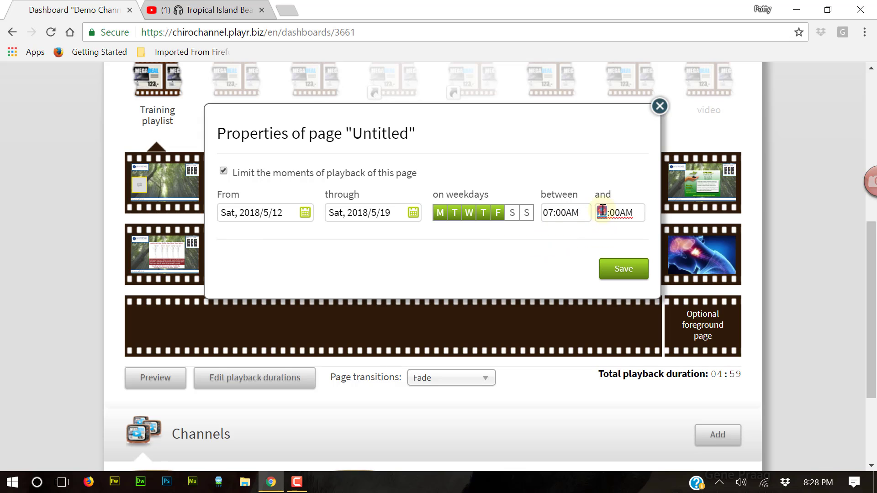
text(07)
click(625, 213)
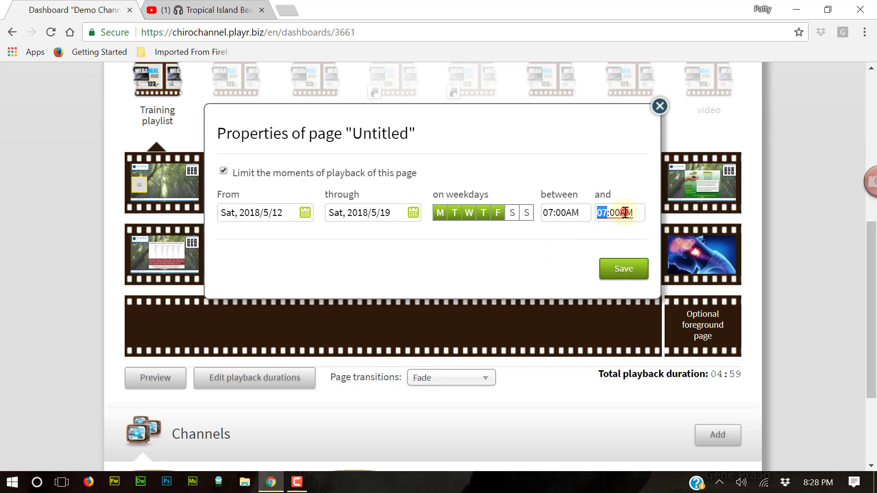
text(p)
click(512, 215)
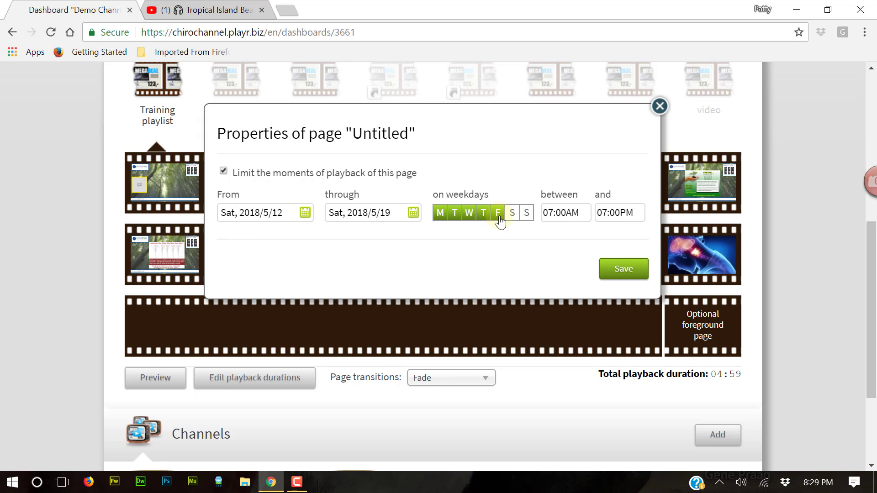
click(622, 274)
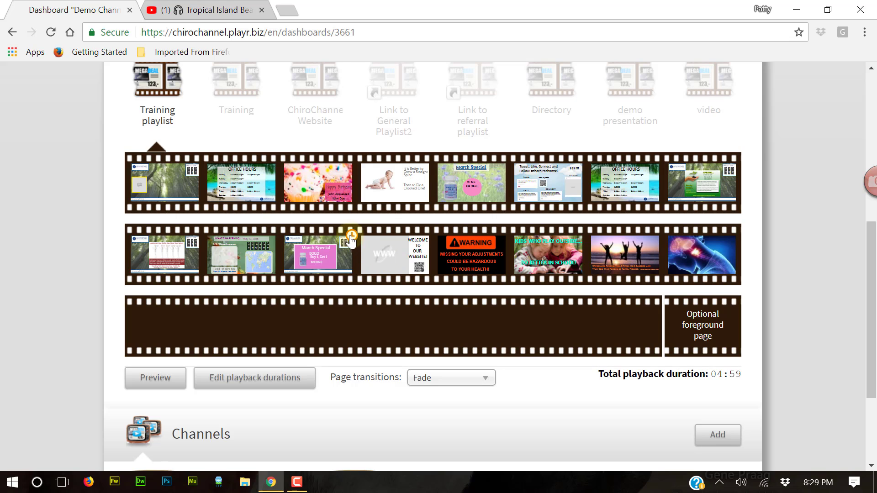
mouse_move(352, 241)
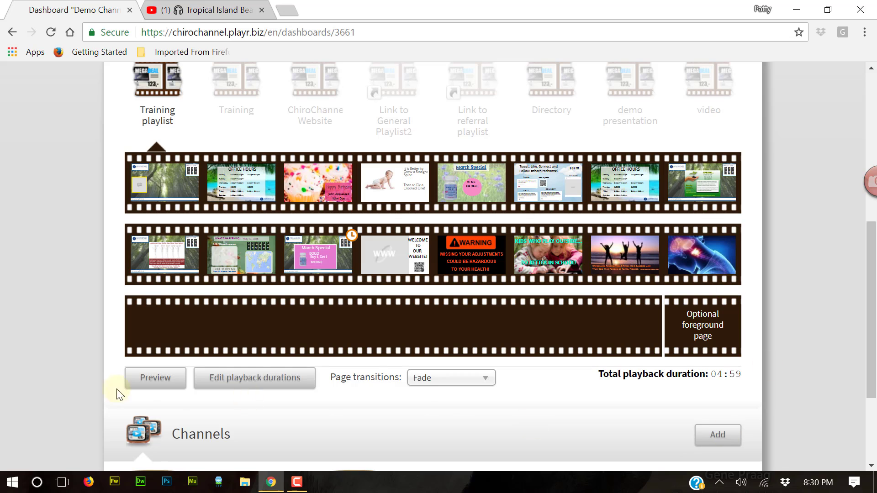
Step: Close Training playlist and add a new channel named Training Channel
click(166, 81)
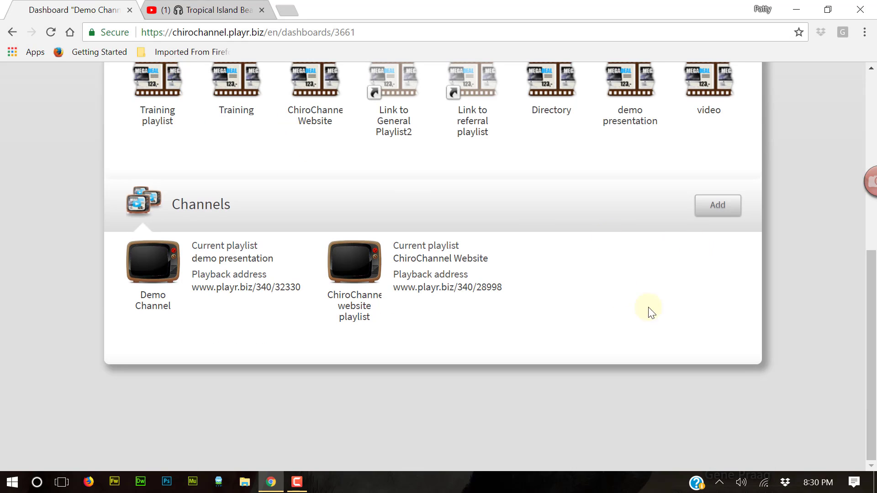
scroll(649, 245, up, 3)
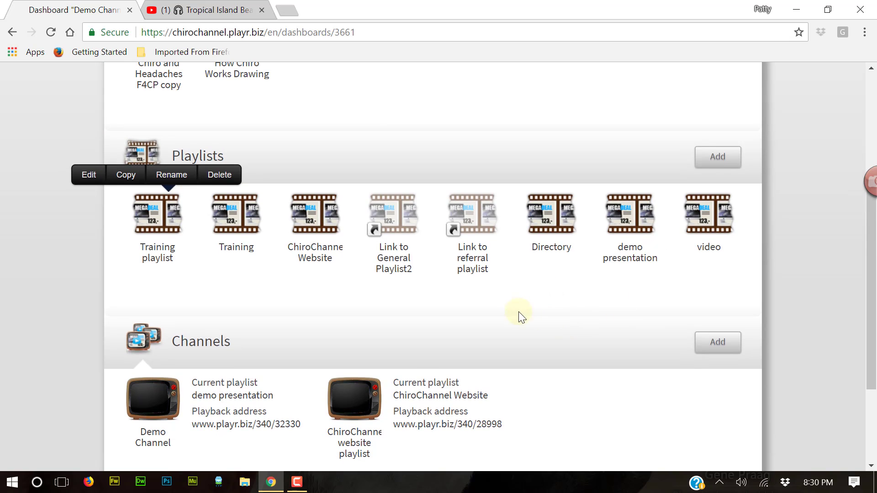
click(156, 223)
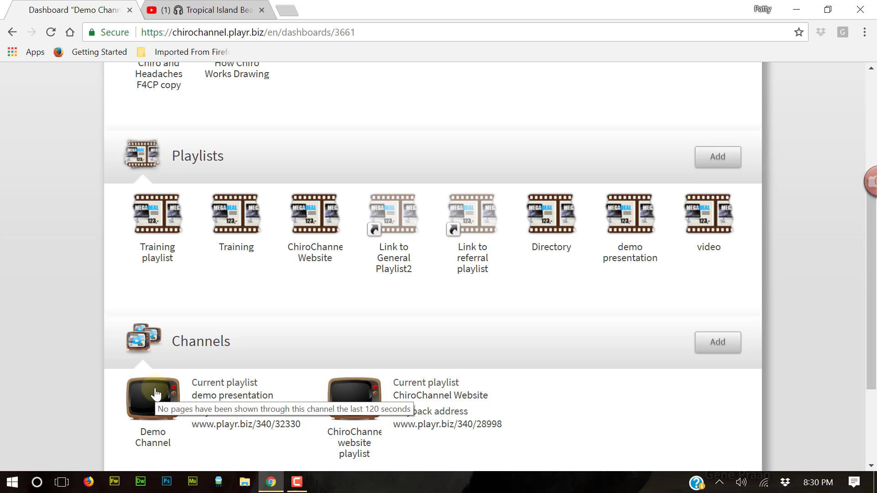
scroll(639, 360, down, 2)
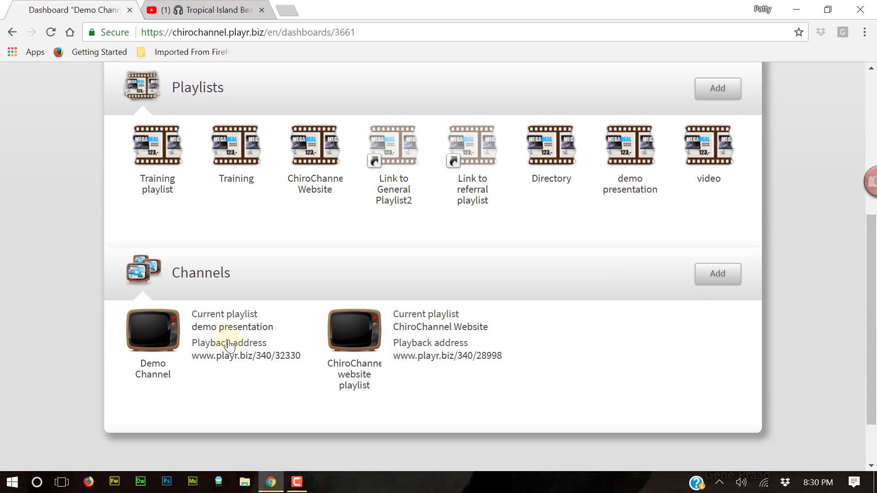
click(721, 278)
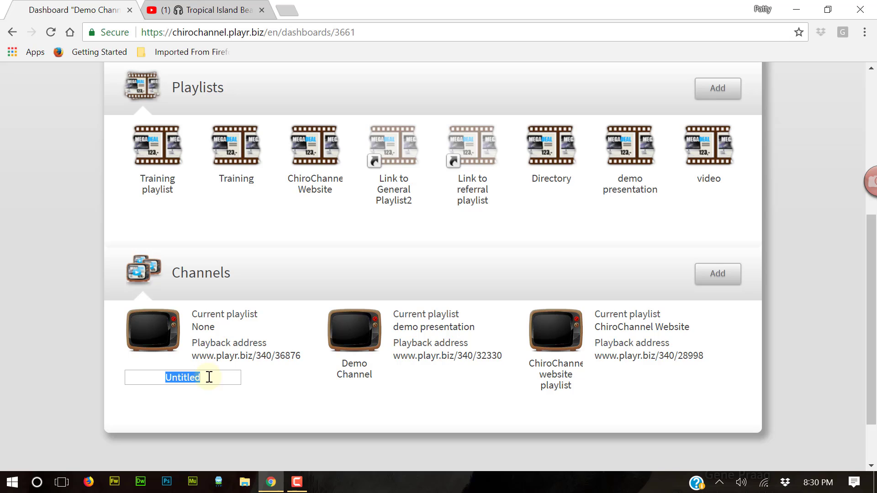
text(Training Channel)
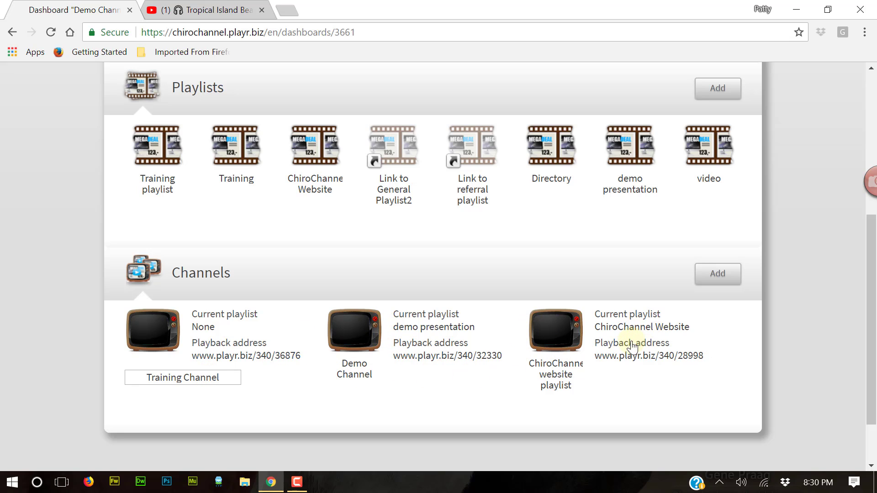
click(241, 241)
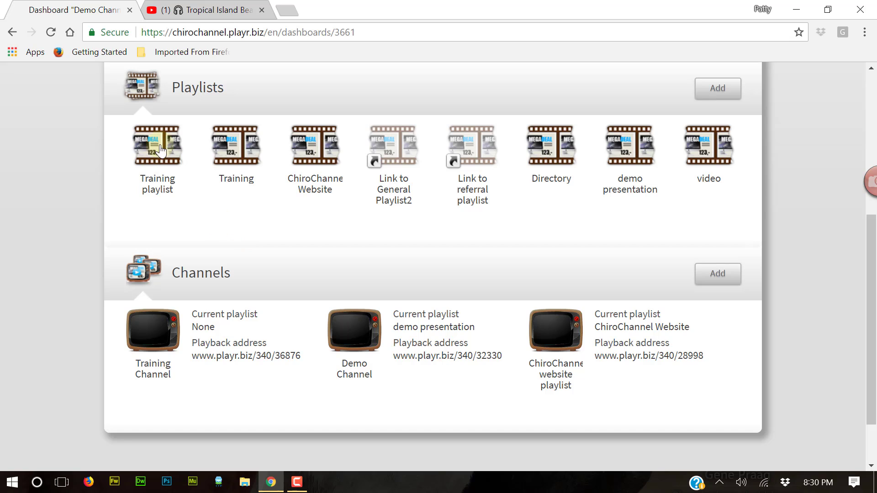
Step: Assign Training playlist to Training Channel
scroll(320, 198, up, 3)
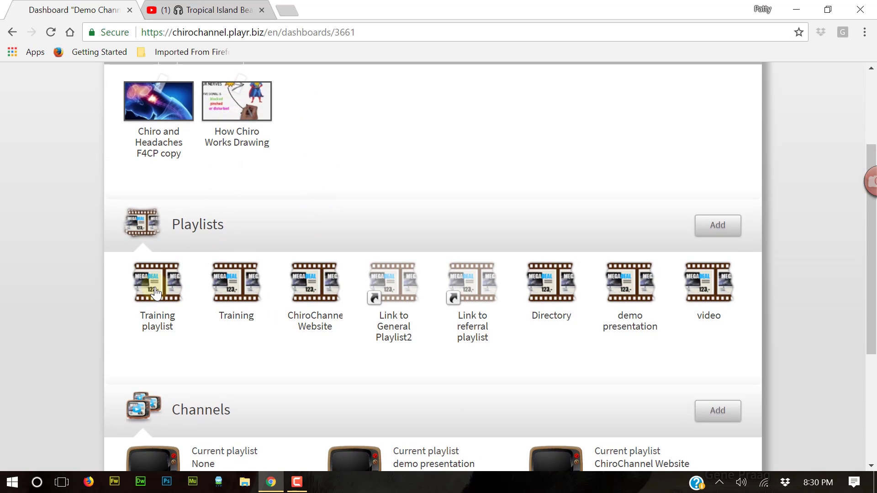
scroll(263, 344, down, 2)
scroll(206, 298, down, 2)
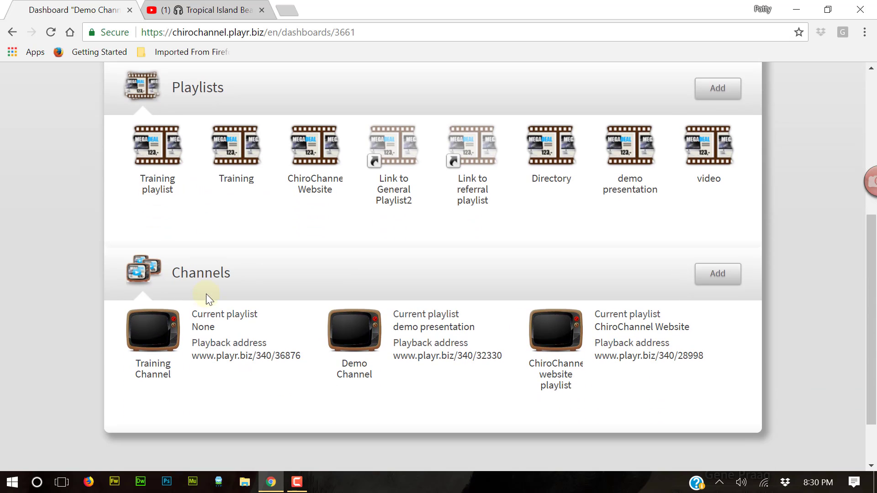
drag(164, 151, 157, 346)
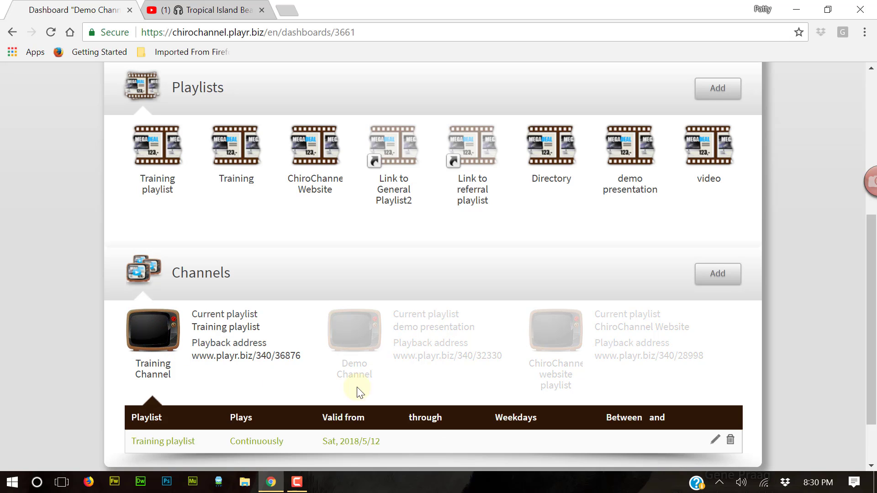
scroll(792, 344, down, 3)
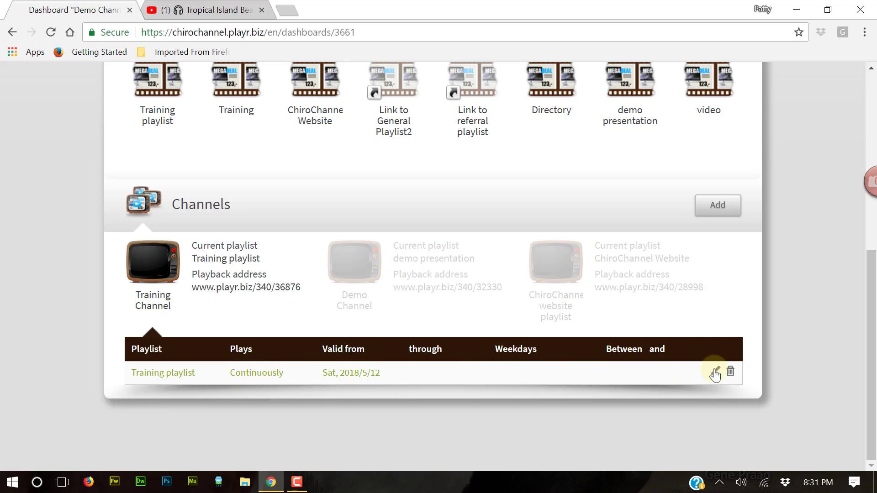
Step: Return to the My pages folder, add a new blank page and open it for editing
scroll(667, 329, up, 4)
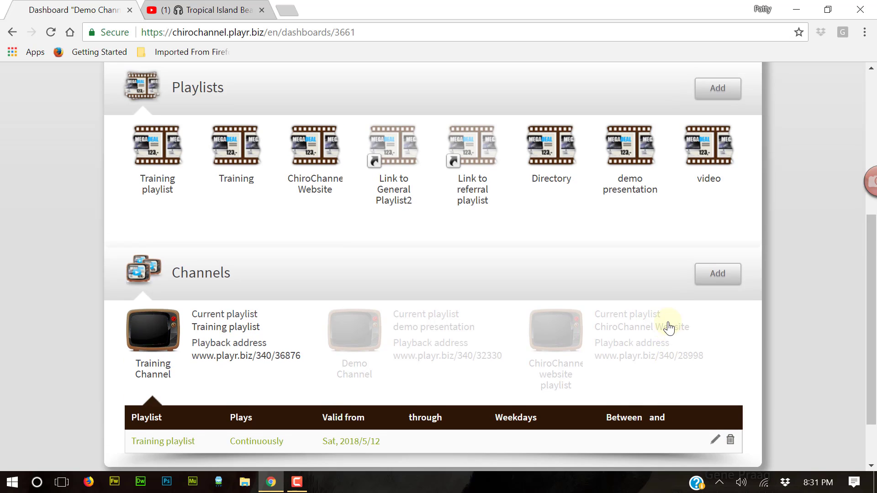
scroll(669, 331, up, 3)
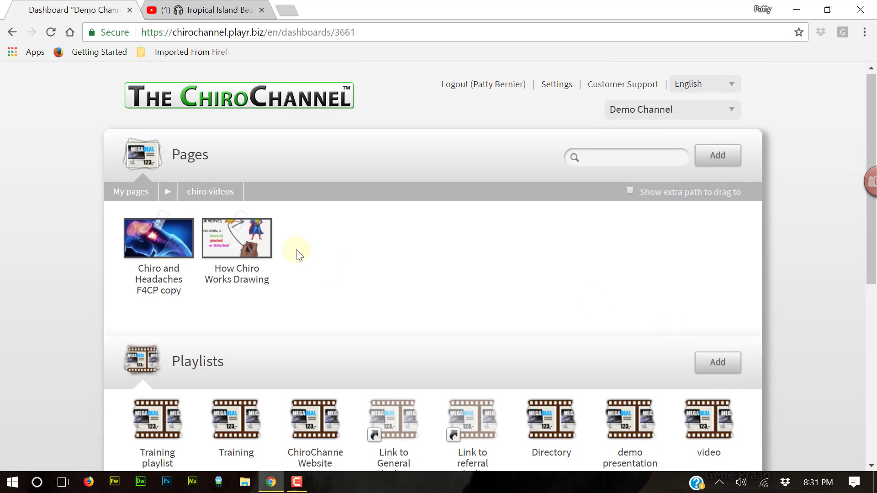
click(131, 191)
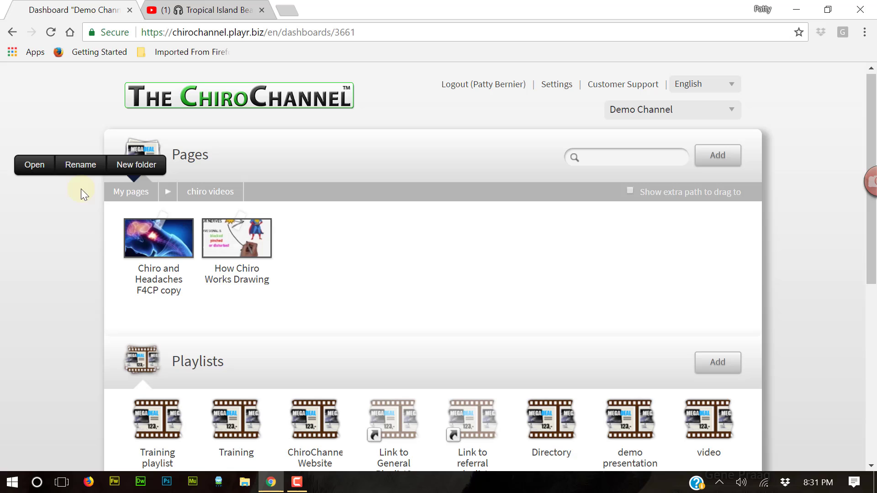
click(29, 165)
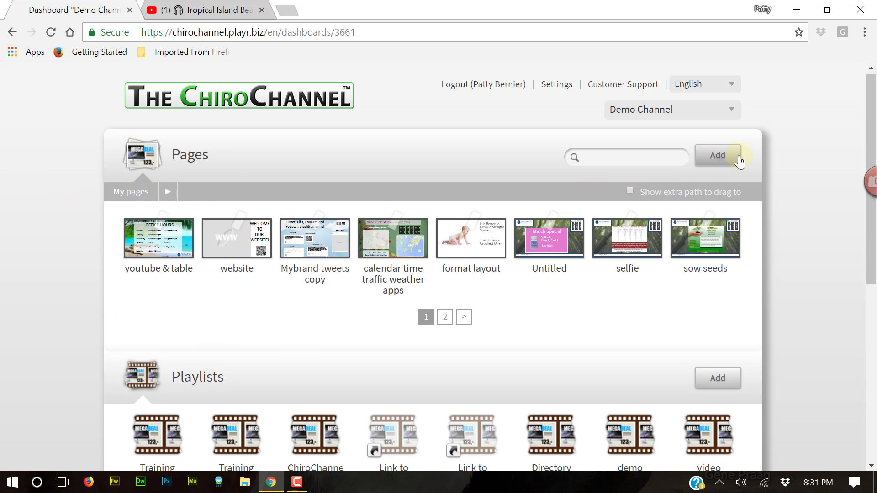
click(724, 155)
click(727, 189)
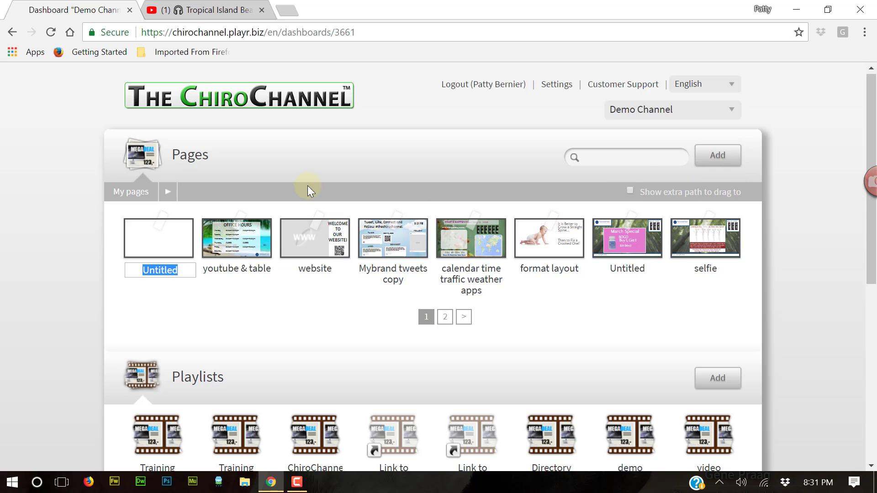
mouse_move(151, 242)
click(86, 203)
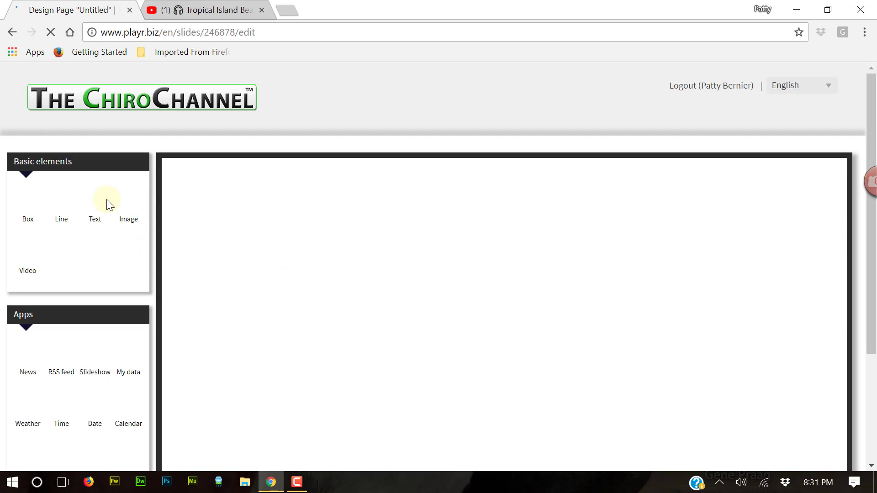
Step: Add a box covering the whole page and set its background color to black (#000000)
drag(33, 196, 186, 201)
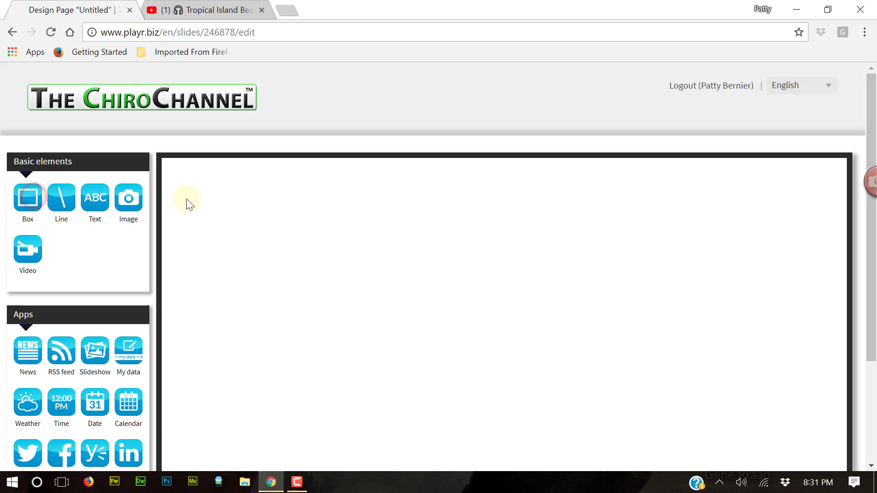
double_click(268, 210)
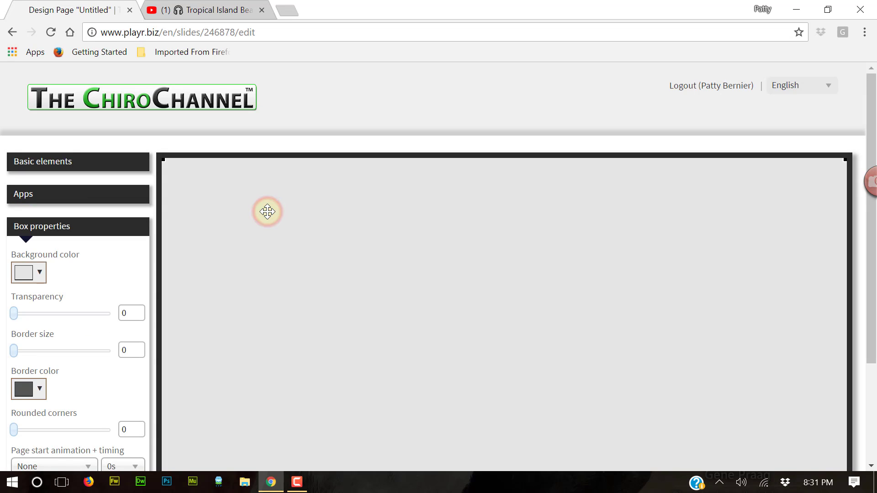
click(26, 272)
click(39, 299)
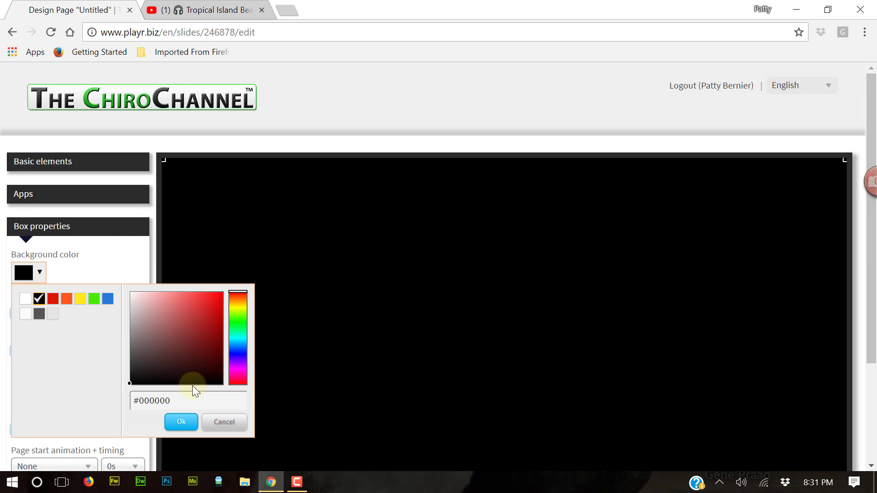
click(182, 421)
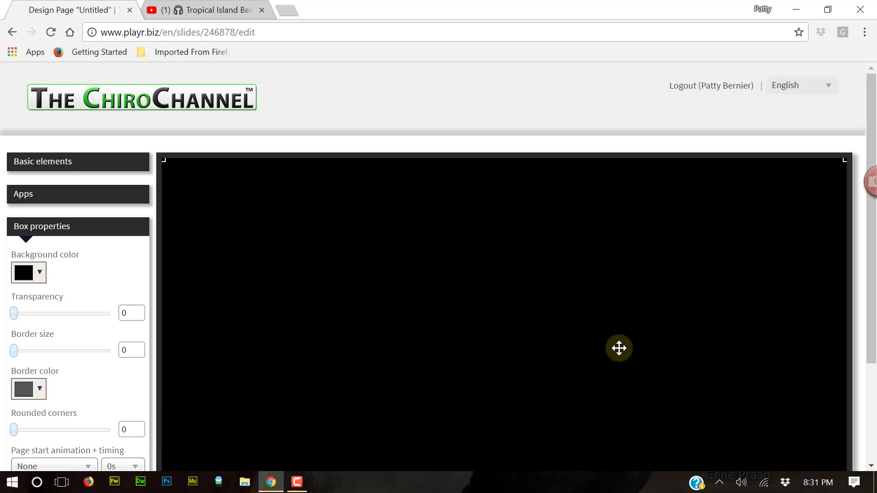
Step: Add a text element near the page's center, at about X 660, Y 678, and set its text color to white (#ffffff)
click(102, 165)
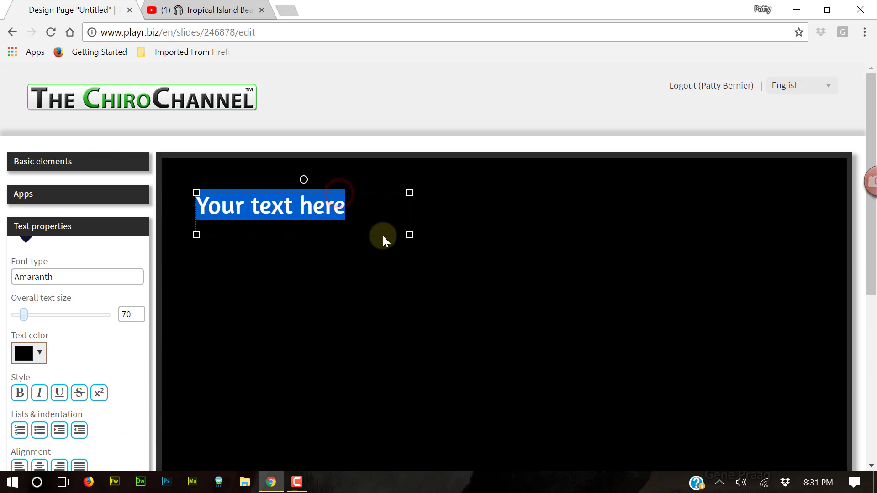
drag(339, 191, 543, 395)
scroll(591, 321, down, 5)
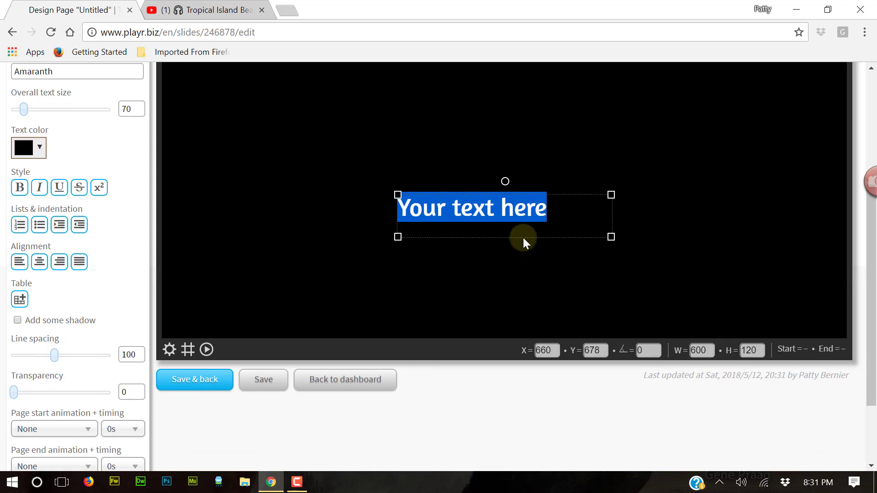
click(24, 147)
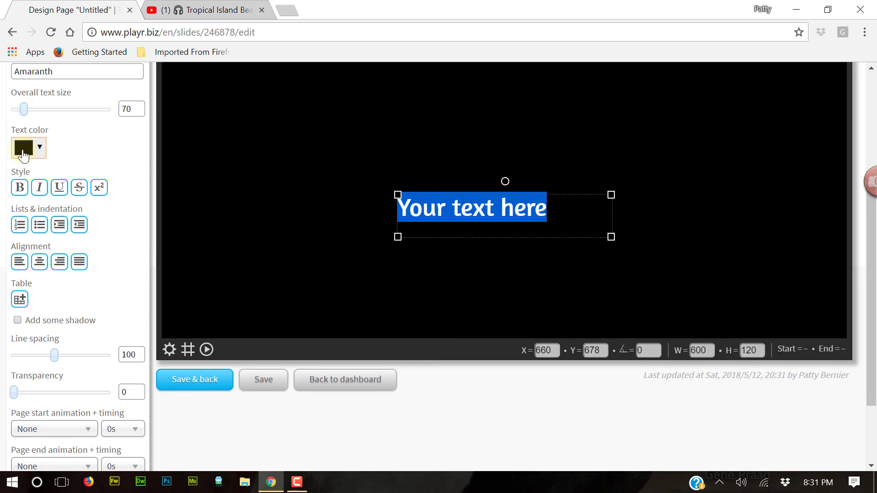
click(26, 174)
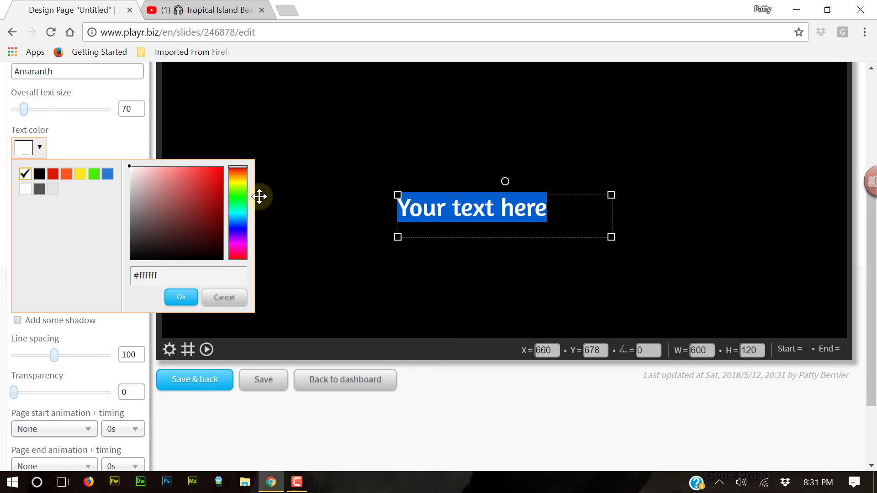
click(181, 298)
Step: Change the text element's font to Cabin Sketch
scroll(198, 187, up, 1)
click(59, 137)
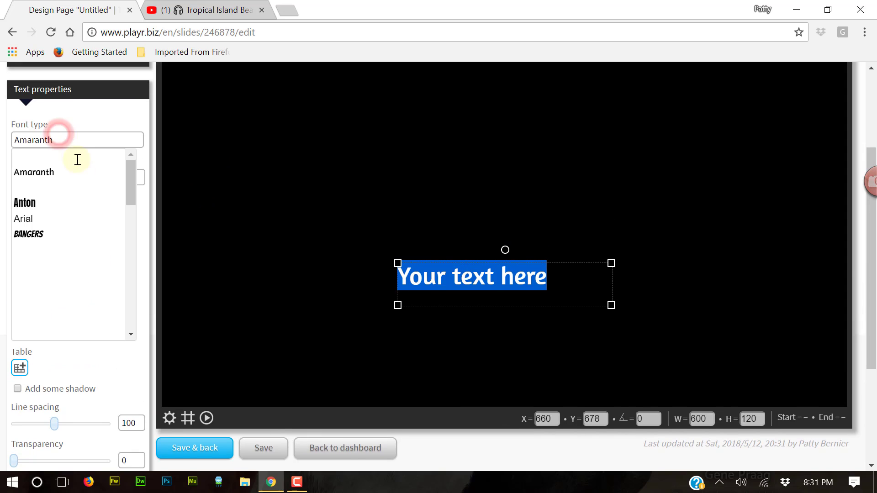
scroll(62, 270, down, 2)
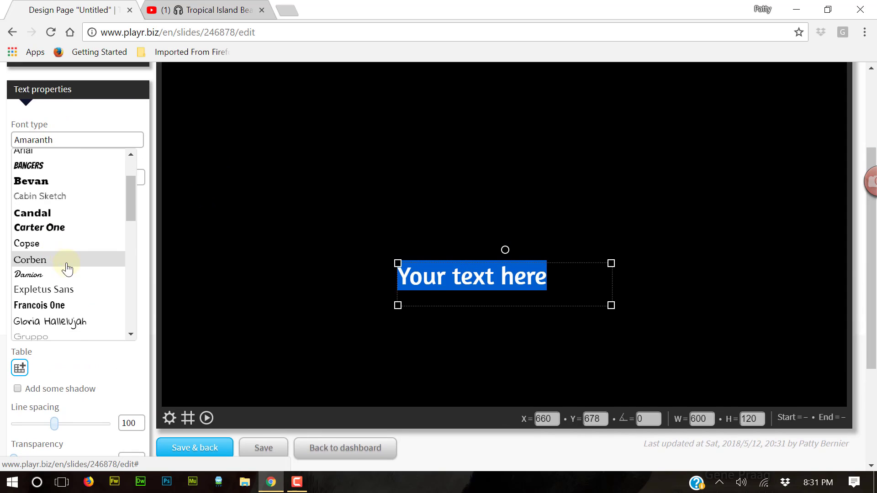
scroll(65, 288, down, 2)
scroll(66, 295, down, 2)
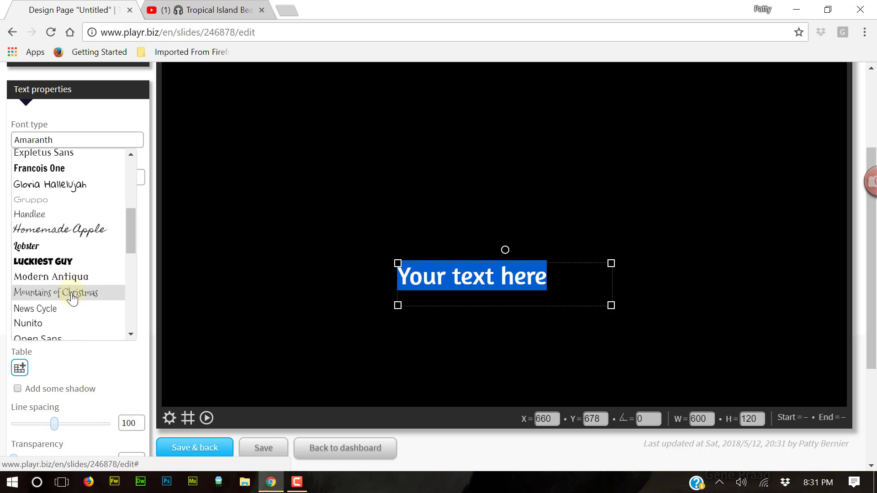
scroll(71, 290, up, 5)
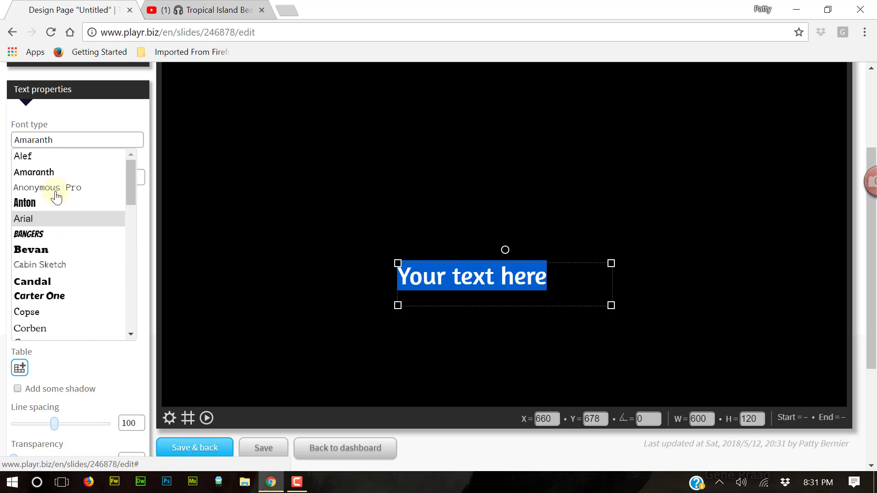
click(57, 265)
Step: Replace the placeholder text with "We are Sleeping", then save the page and return to the dashboard
drag(562, 276, 362, 282)
right_click(360, 275)
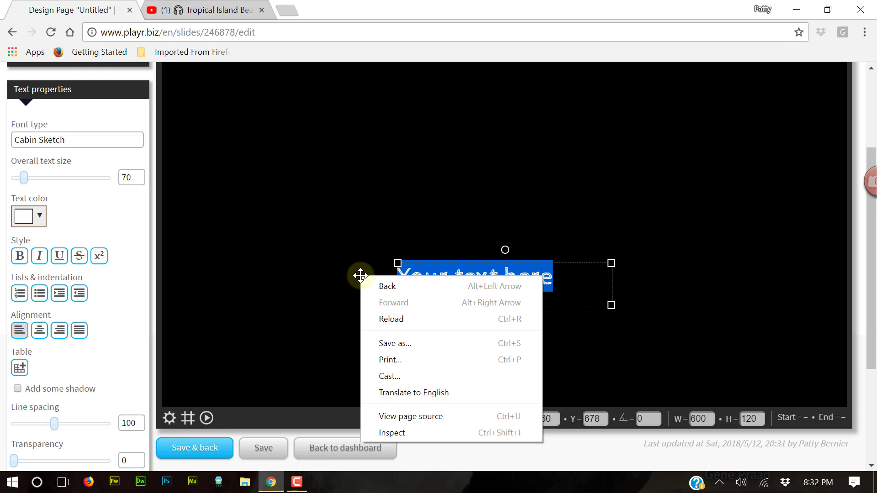
click(537, 271)
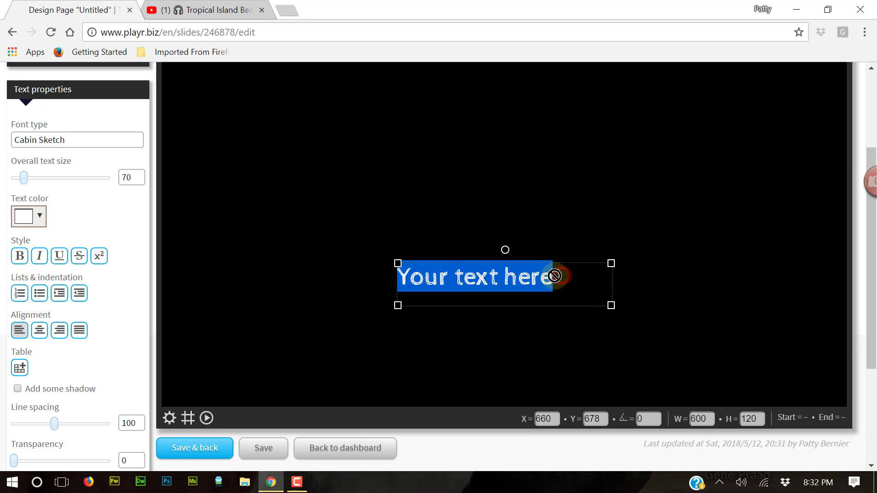
click(505, 276)
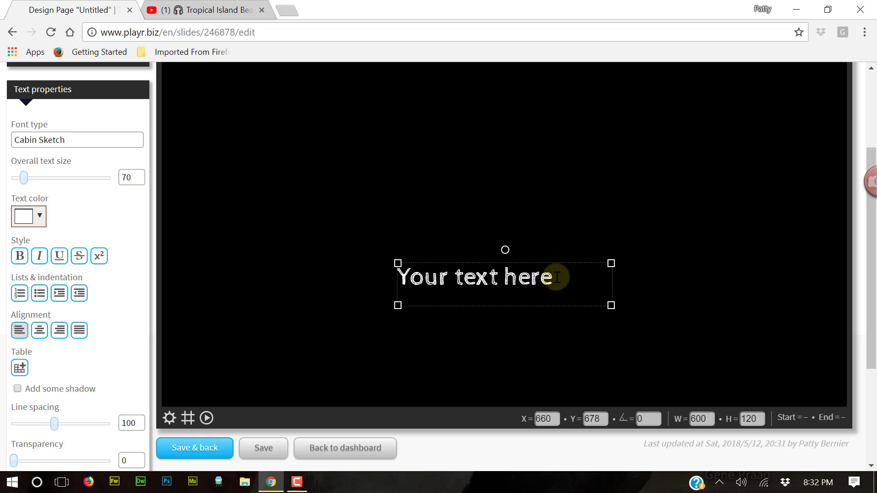
drag(558, 276, 375, 277)
text(We )
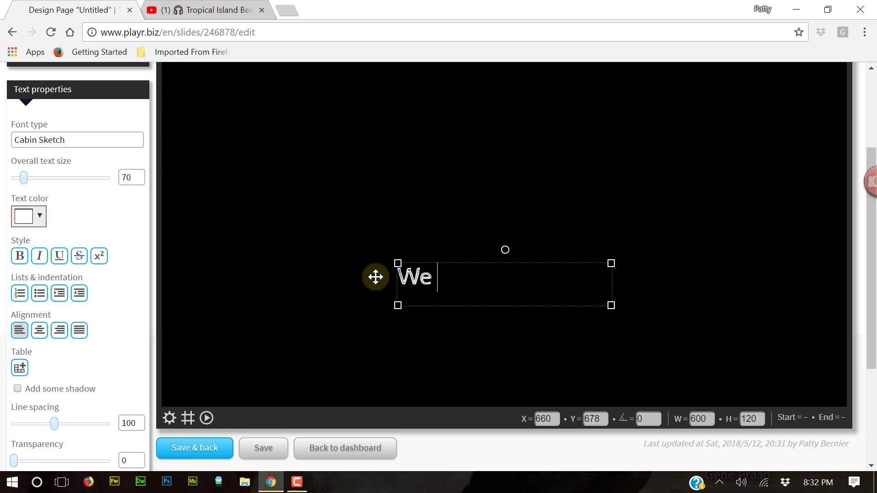
text(are Sleeping)
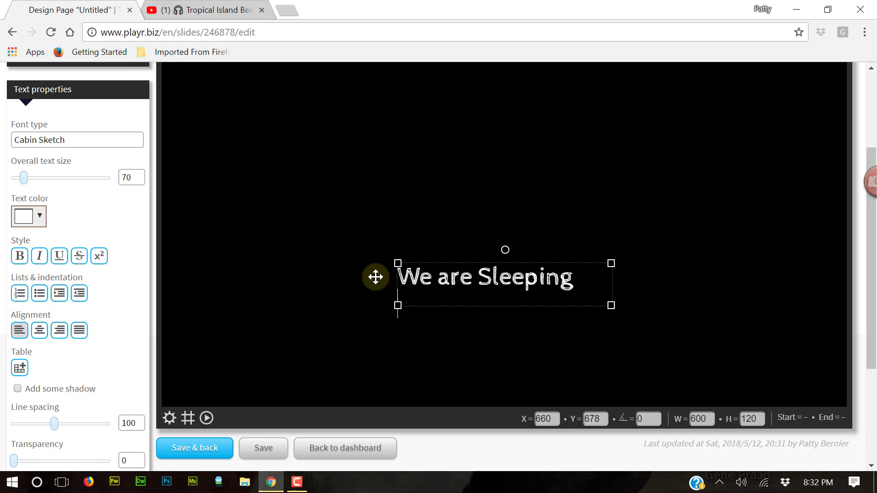
click(196, 448)
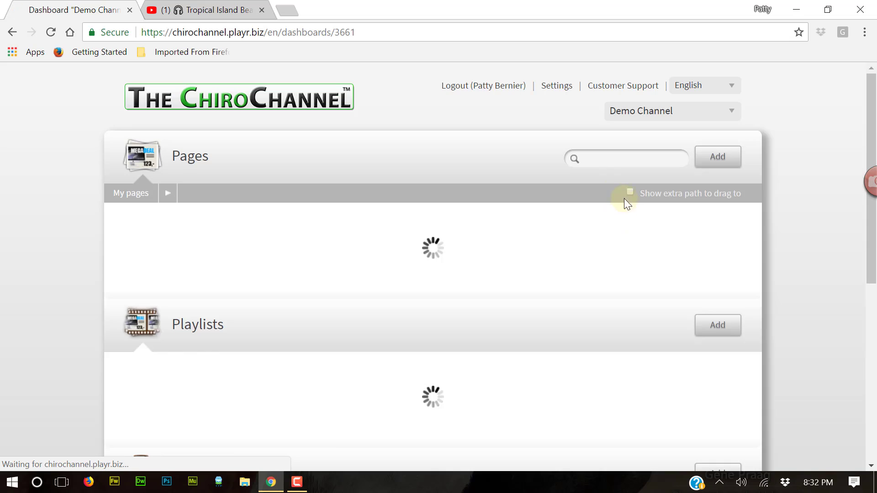
Step: Rename the new black page as sleep mode
mouse_move(164, 251)
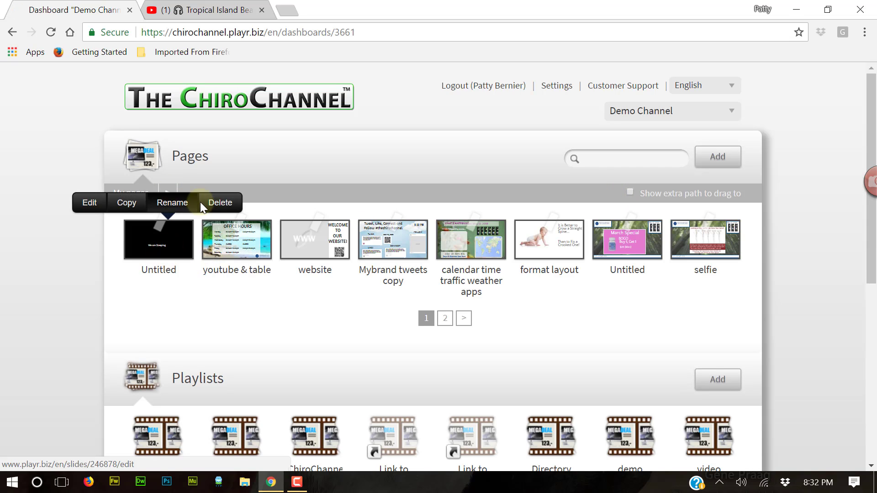
click(172, 203)
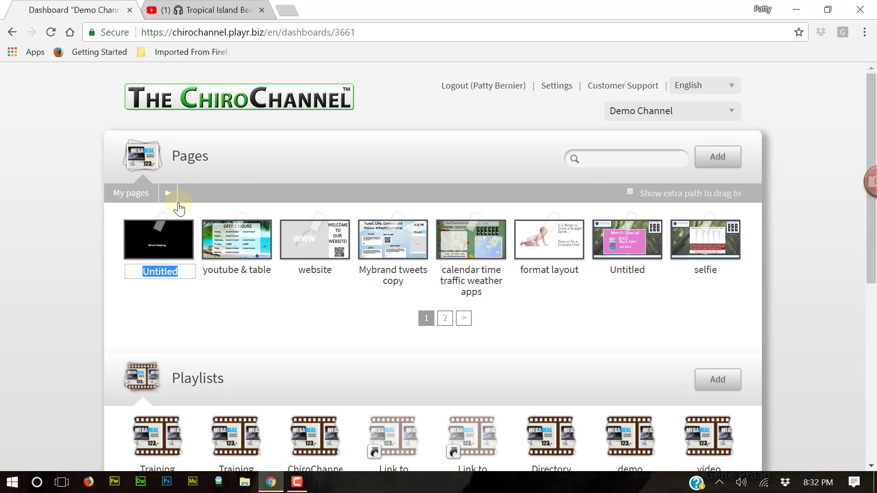
text(sleep mode)
key(Return)
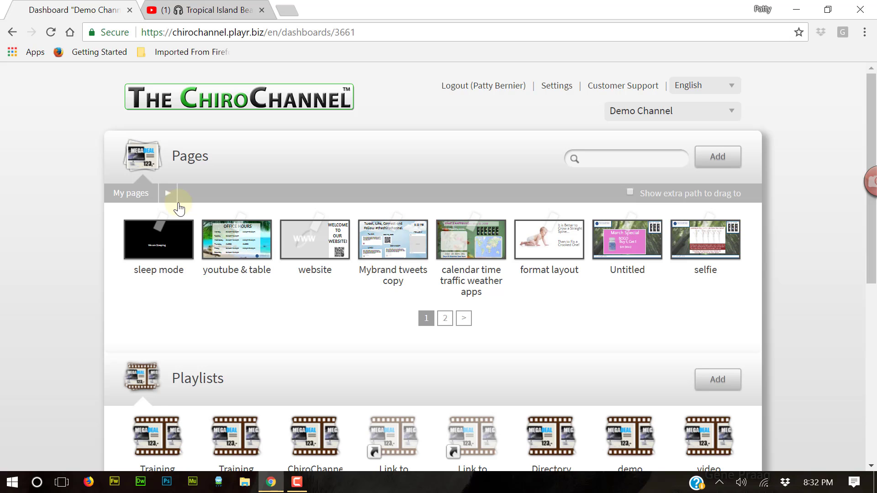
Step: Add a new playlist named sleep mode
scroll(626, 313, down, 3)
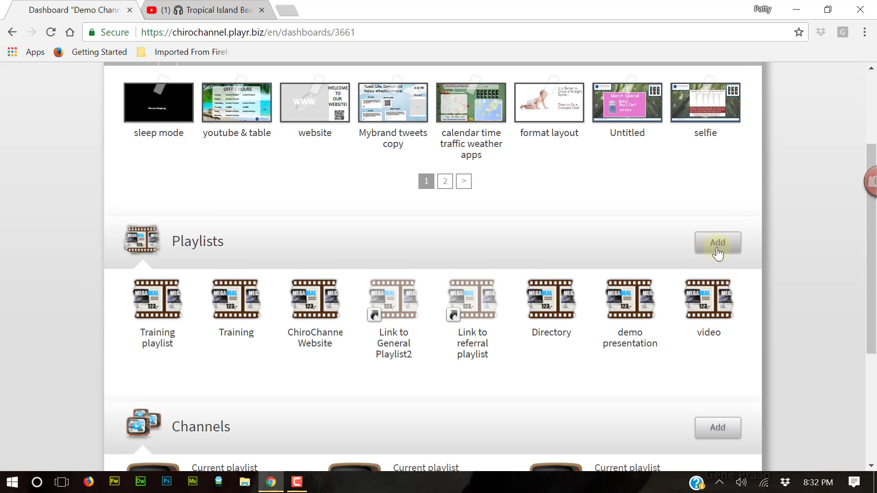
click(721, 251)
click(710, 272)
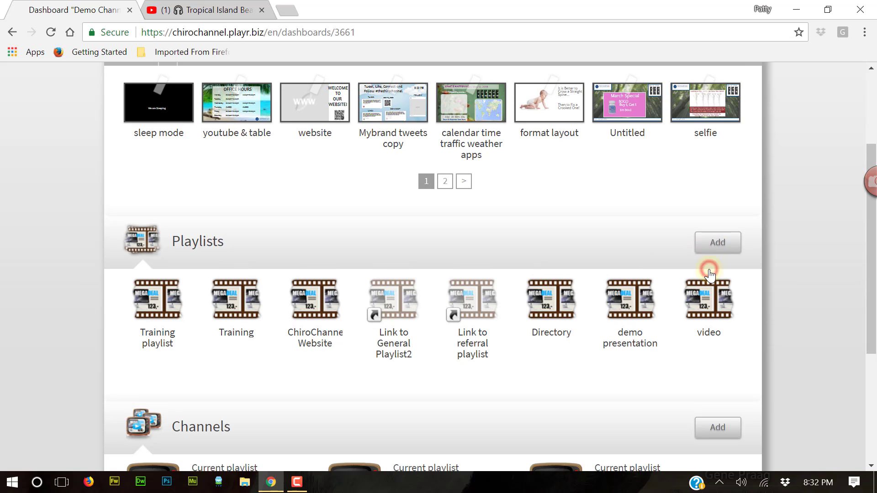
text(sl)
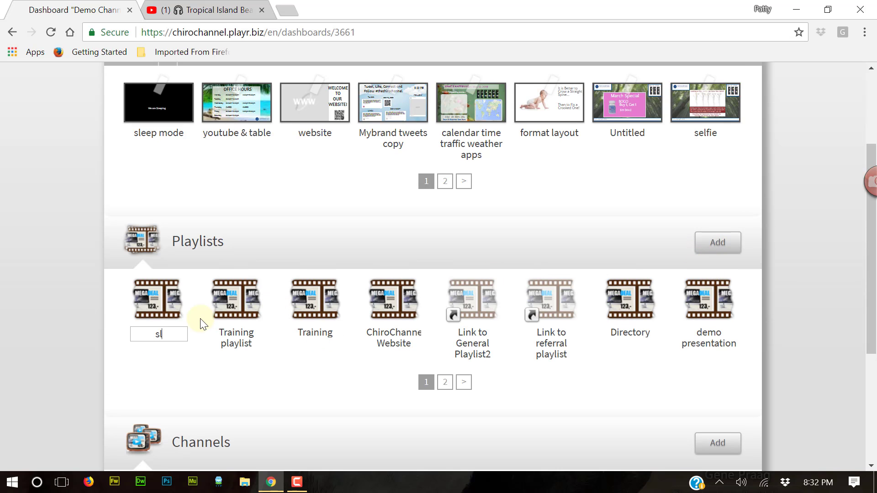
text(eep mode)
key(Return)
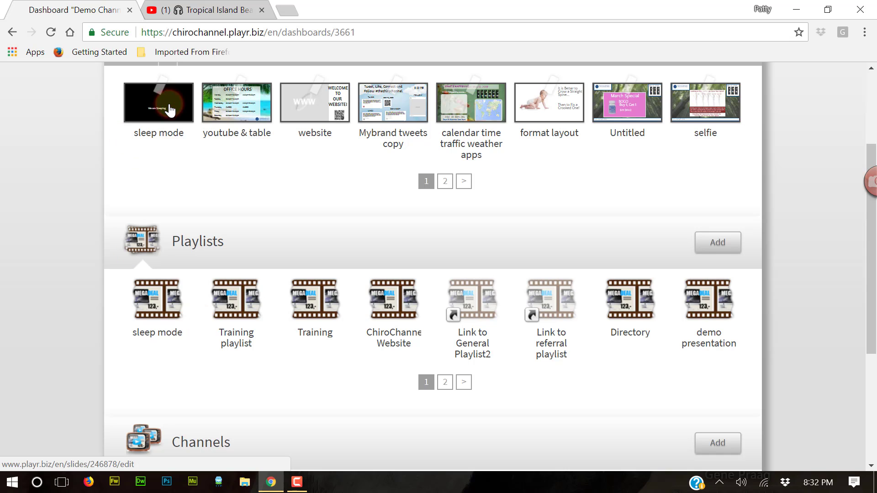
Step: Add the sleep mode page to the sleep mode playlist
drag(172, 108, 174, 316)
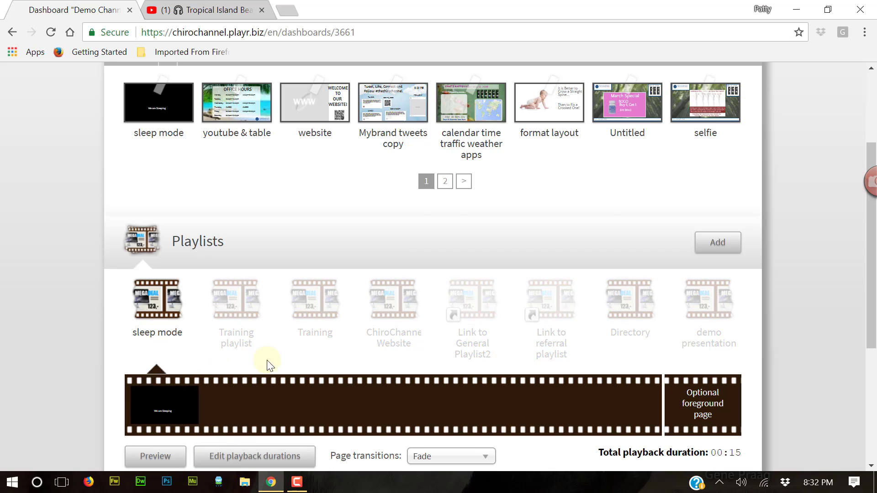
scroll(477, 363, down, 1)
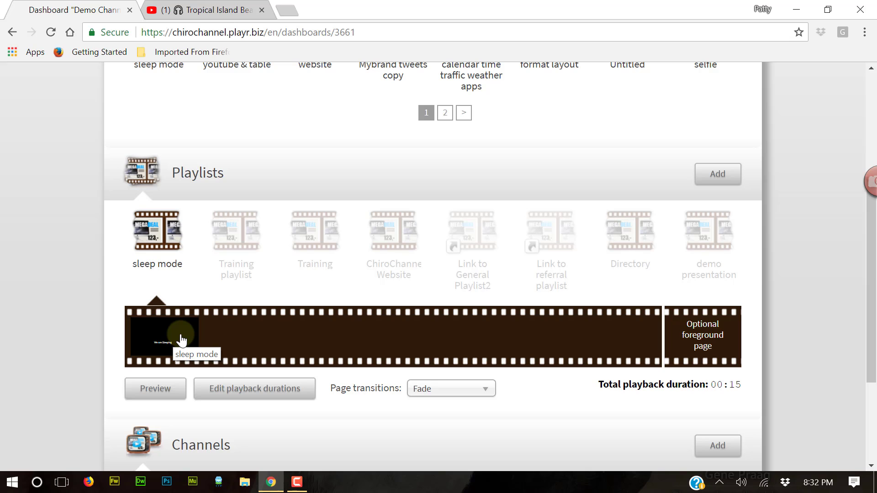
scroll(415, 417, down, 2)
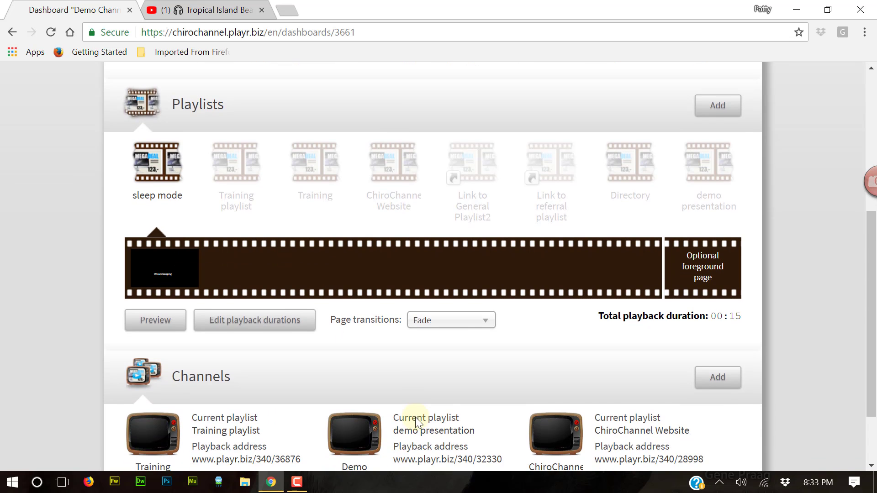
scroll(415, 417, down, 2)
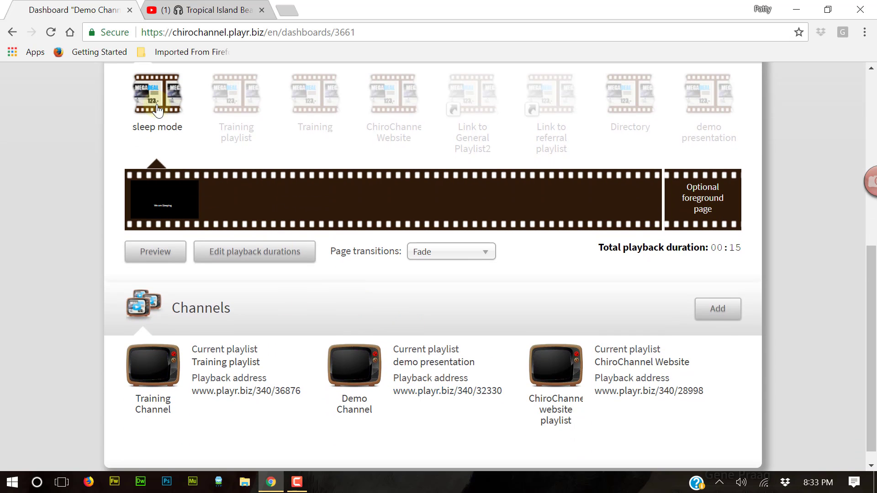
Step: Add the sleep mode playlist to the Training Channel's schedule and set it to play incidentally
click(153, 365)
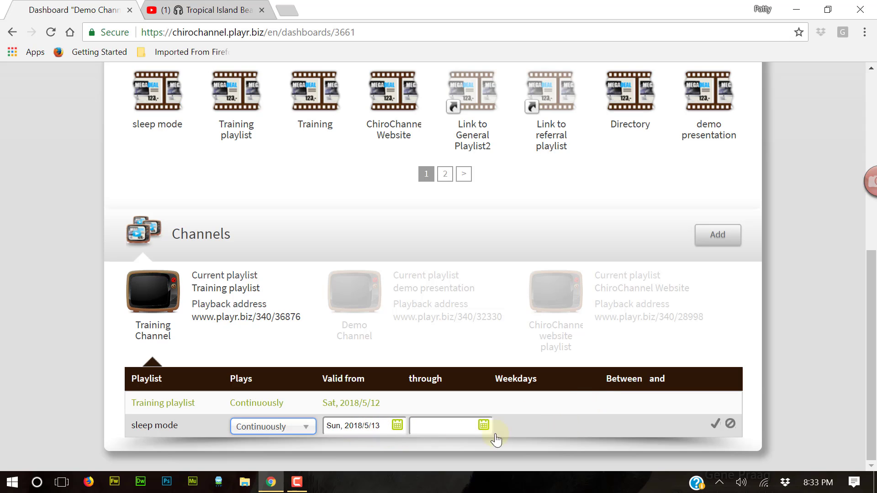
click(301, 427)
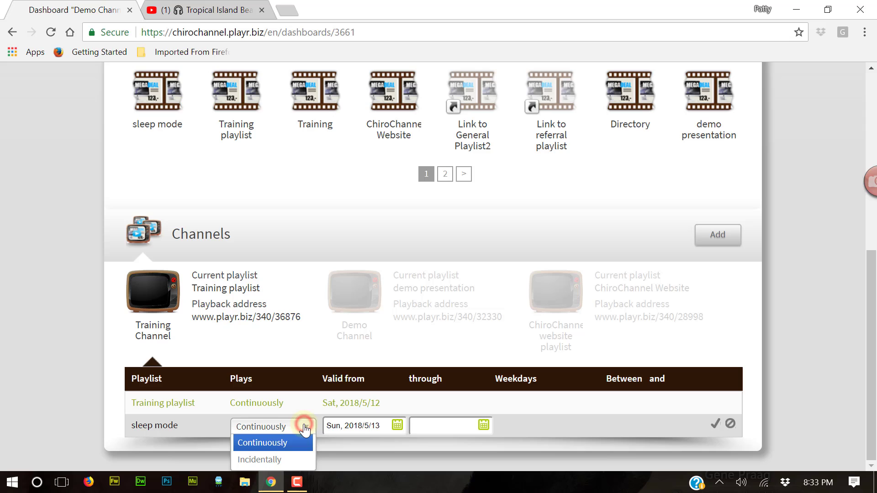
click(271, 460)
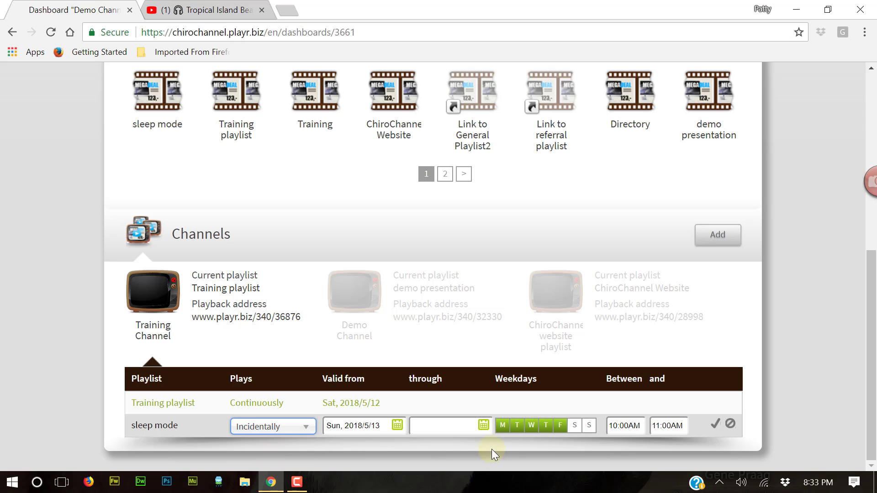
Step: Limit the new sleep mode schedule entry to Saturday and Sunday, excluding Monday through Friday
click(502, 425)
click(517, 425)
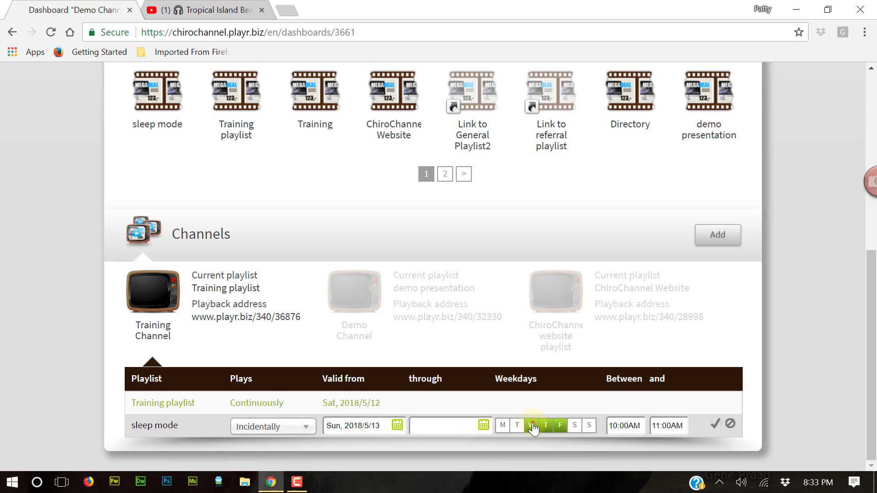
click(532, 425)
click(546, 426)
click(560, 425)
click(575, 425)
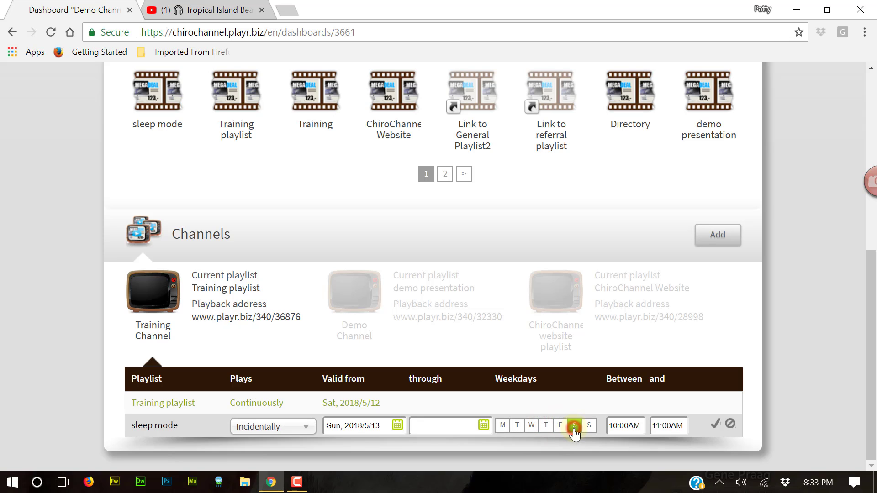
click(589, 425)
Step: Set the weekend sleep mode entry to run between 6:00 AM and 5:59 AM, and save it
double_click(613, 426)
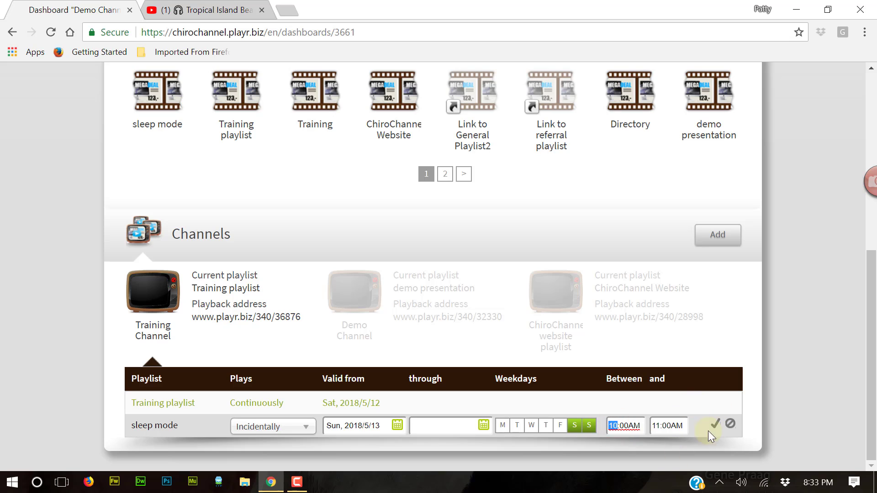
key(Up)
key(Up)
double_click(657, 425)
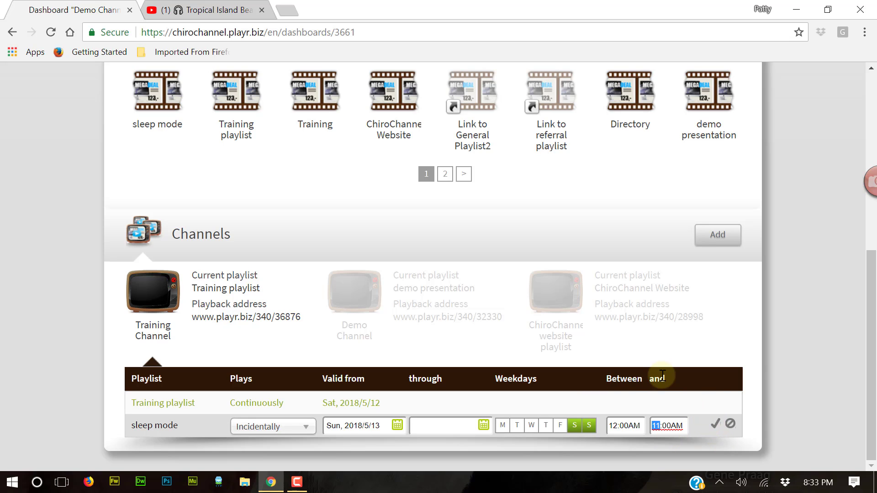
click(673, 427)
click(663, 426)
text(05)
click(670, 427)
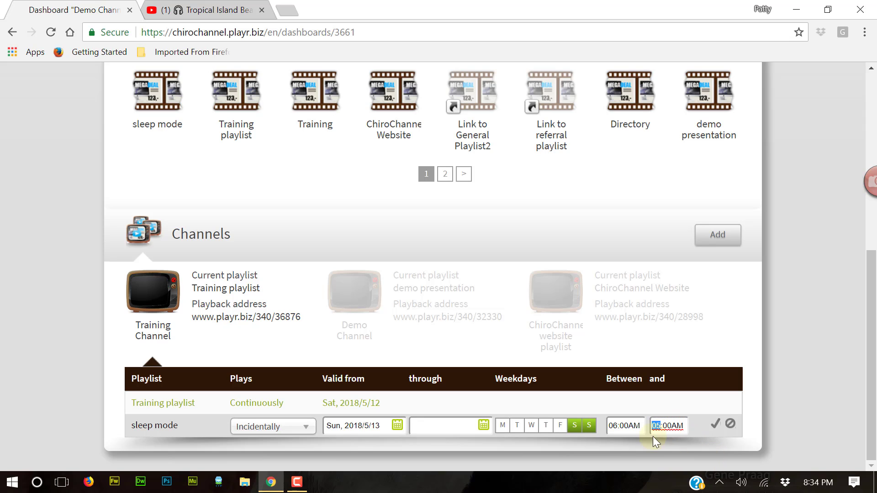
click(669, 427)
key(Down)
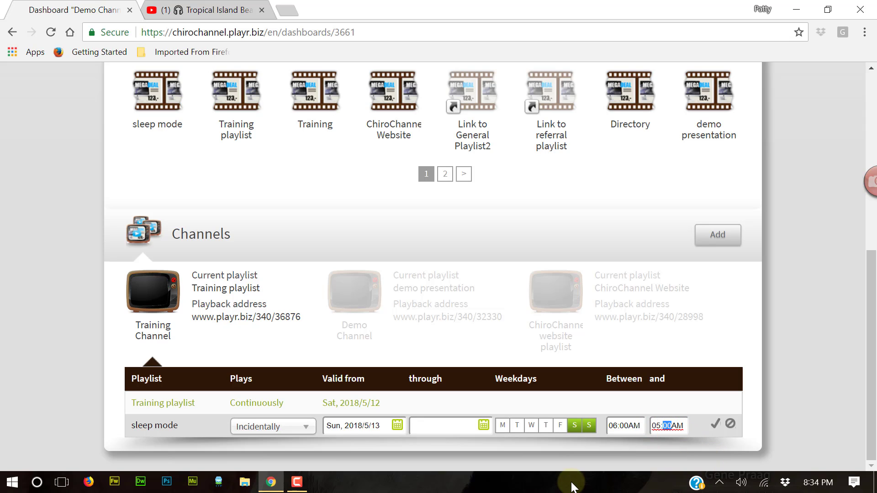
click(715, 427)
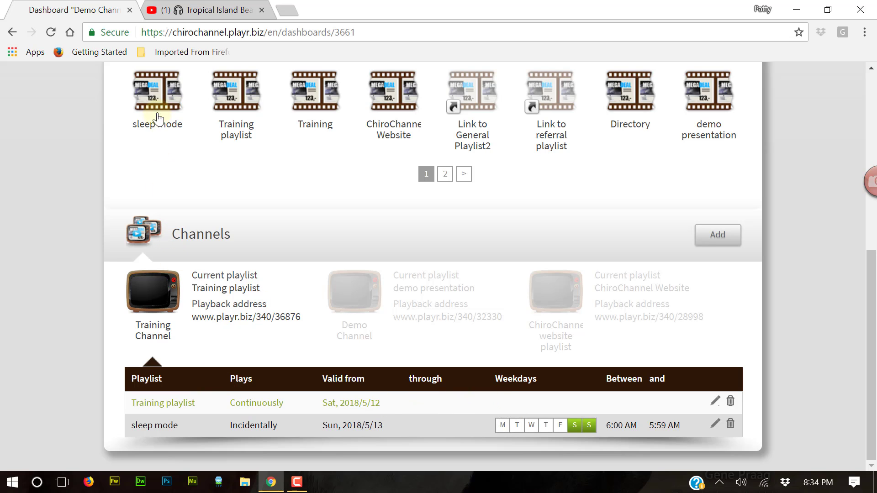
Step: Add a second sleep mode entry to the Training Channel's schedule and set it to play incidentally
click(160, 314)
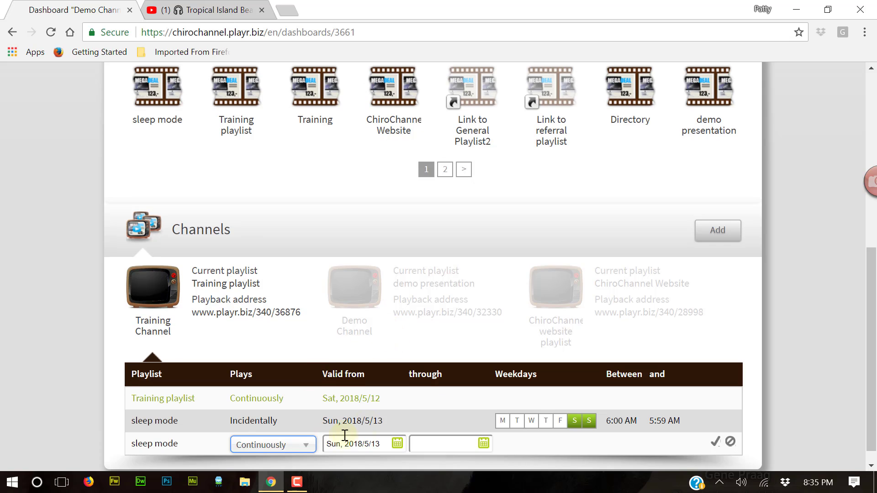
scroll(503, 425, down, 1)
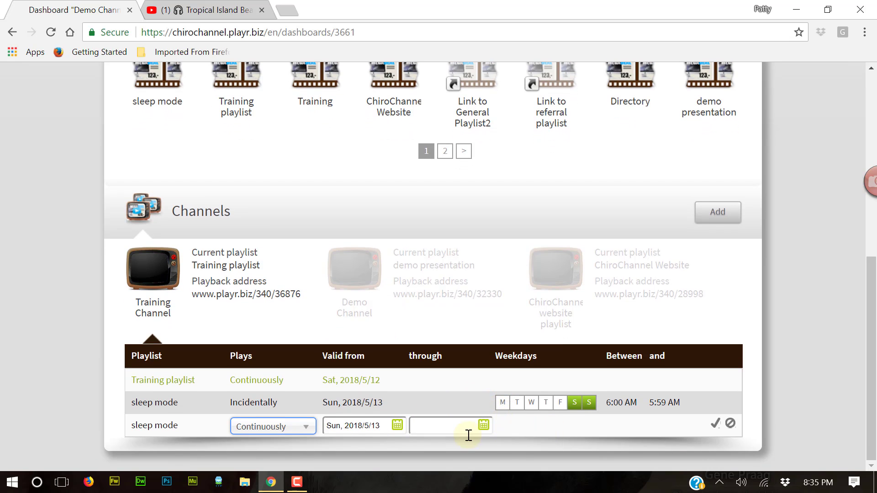
click(298, 438)
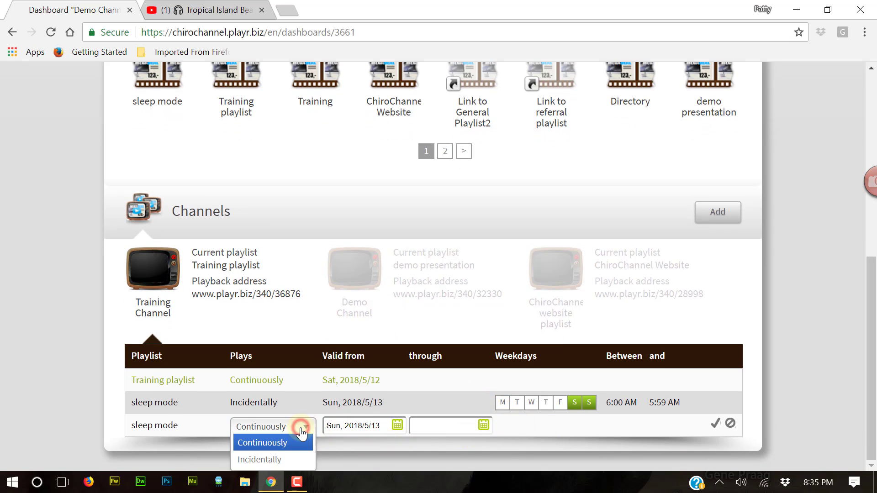
click(269, 460)
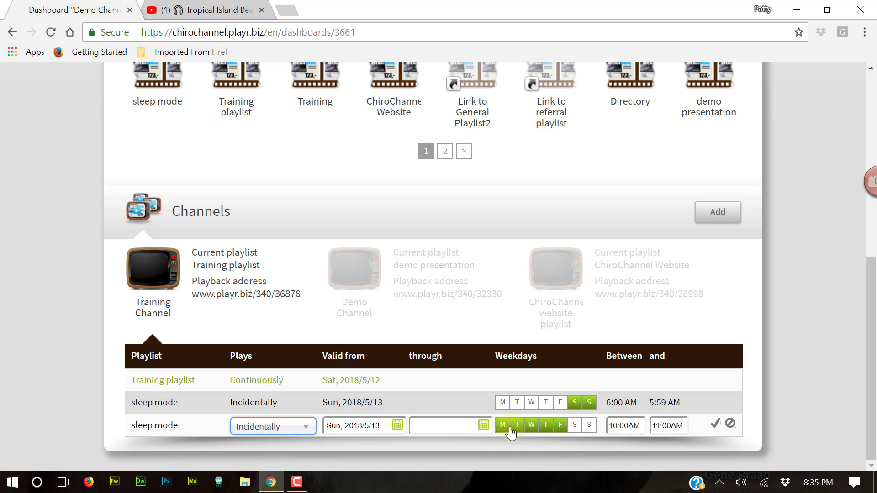
Step: Set the Monday-to-Friday sleep mode entry to run between 7:00 PM and 5:59 AM, and save it
double_click(614, 425)
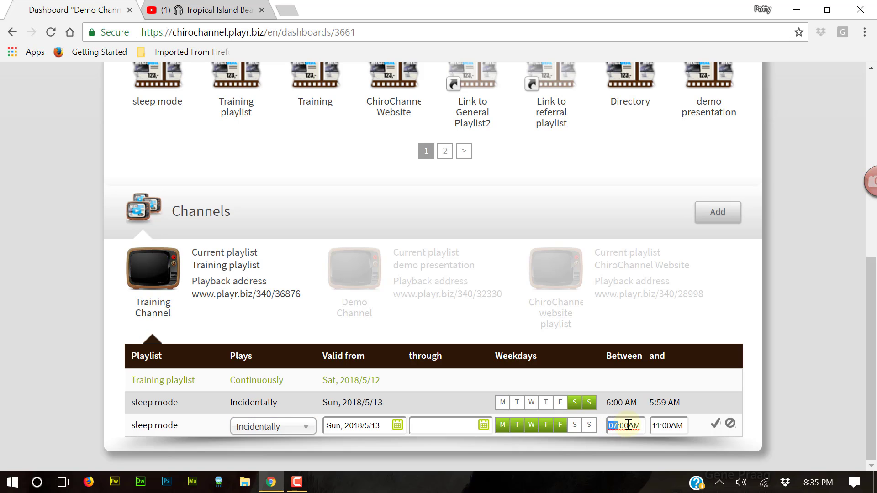
double_click(634, 425)
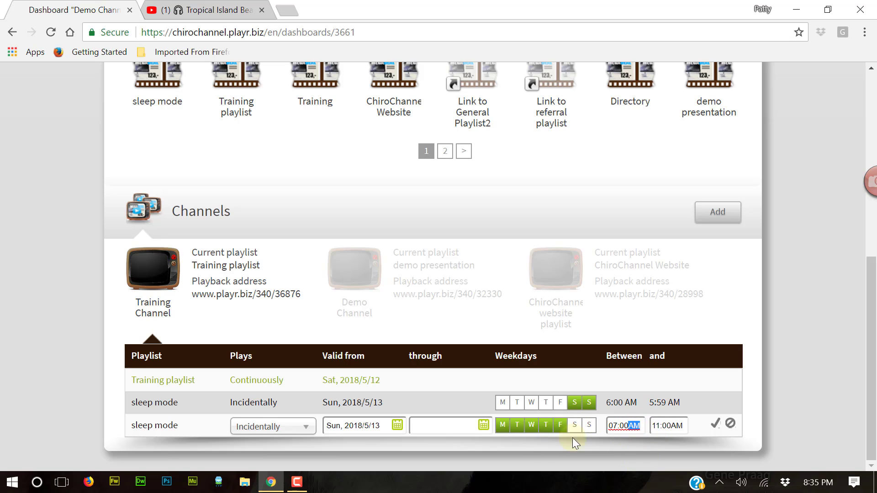
click(659, 425)
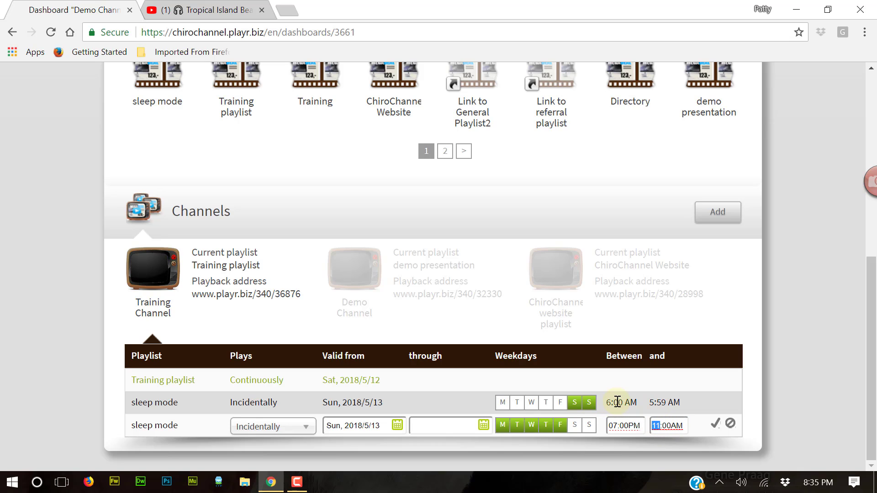
text(5)
click(668, 424)
text(59)
click(715, 426)
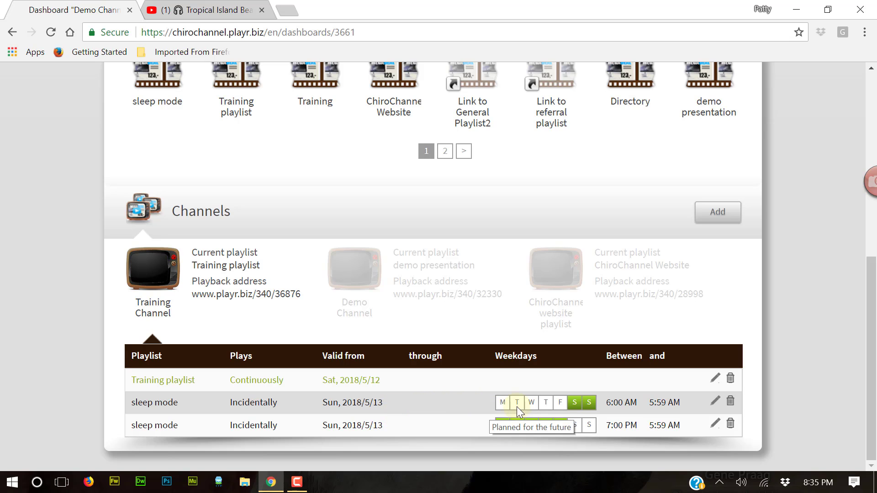
Step: Change the weekend sleep mode entry's valid-from date to Sat, 2018/5/12 and save the entry
click(714, 403)
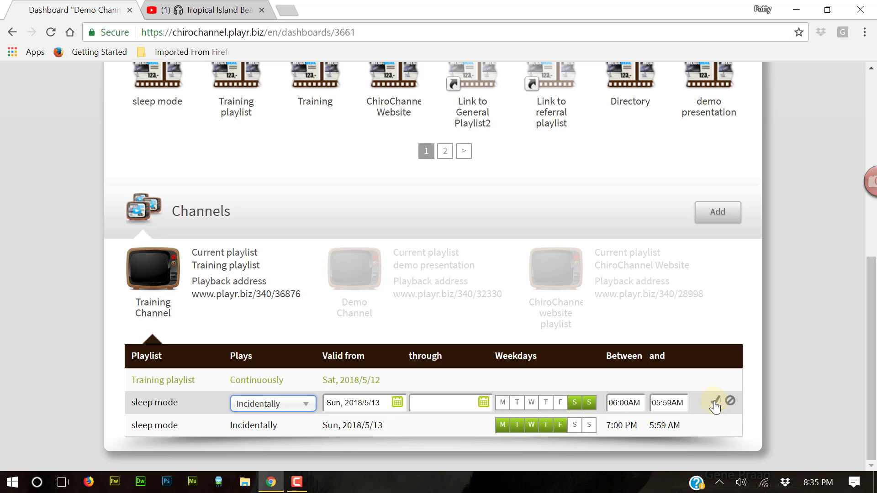
click(394, 409)
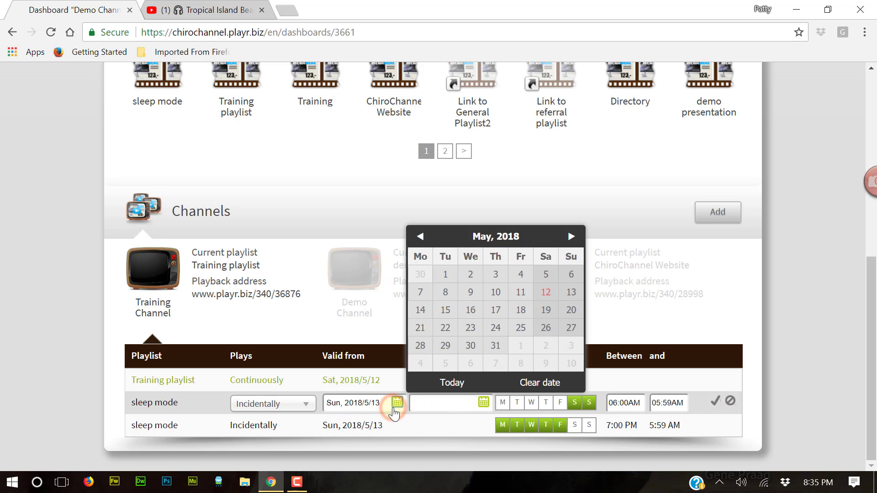
click(546, 293)
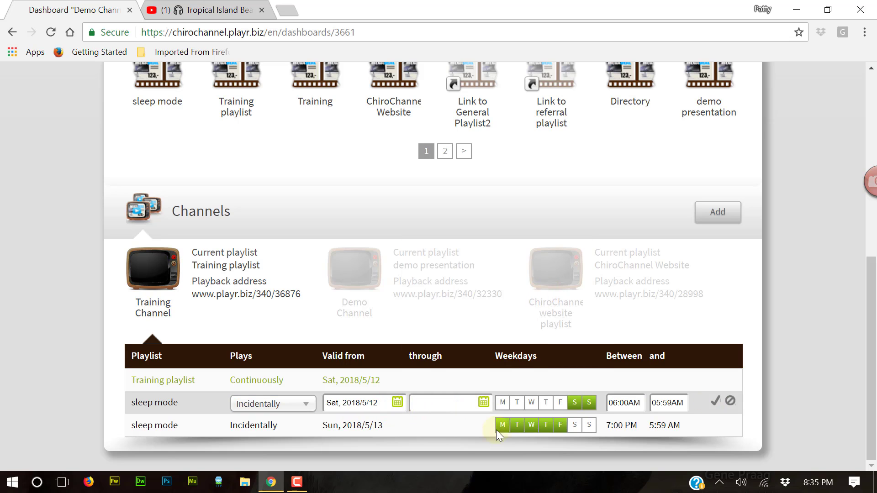
click(715, 402)
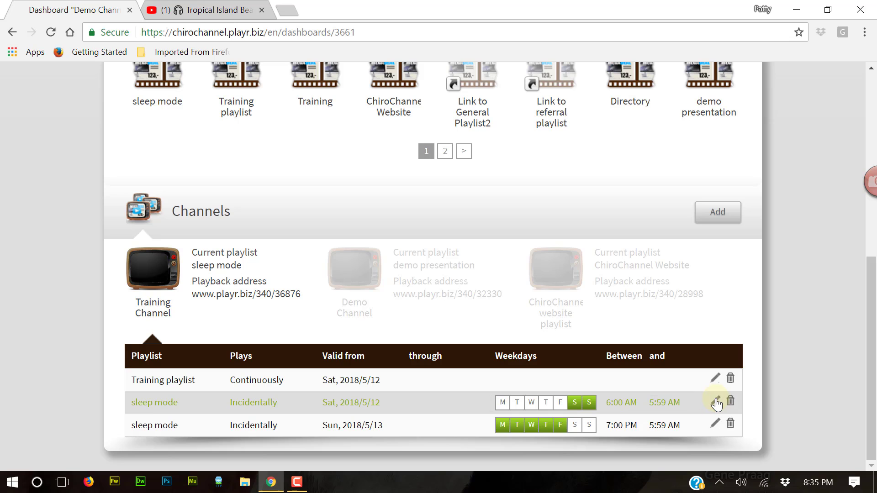
Step: Set the weekday sleep mode entry's valid-from date to Sat, 2018/5/12, save it, and move it above the weekend entry
click(715, 426)
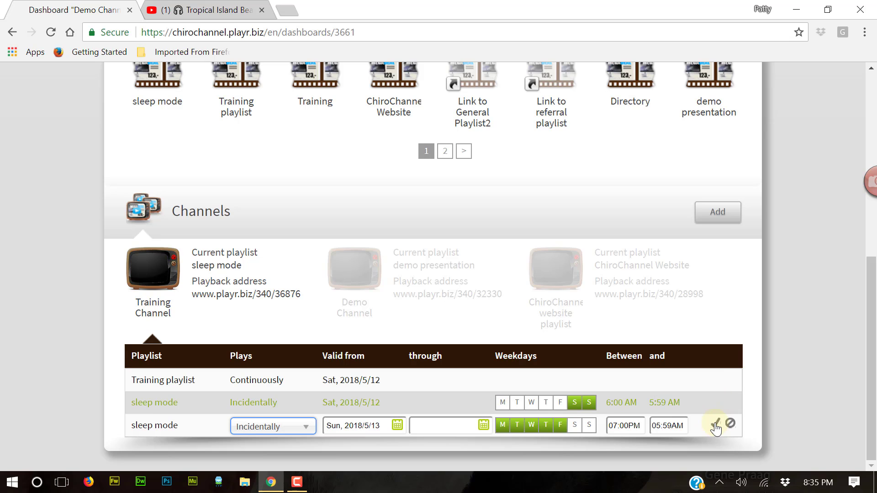
click(396, 426)
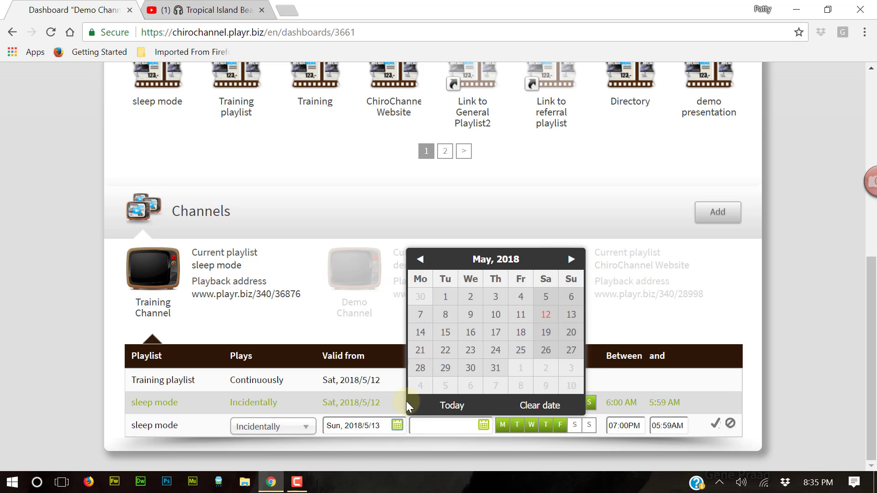
click(544, 319)
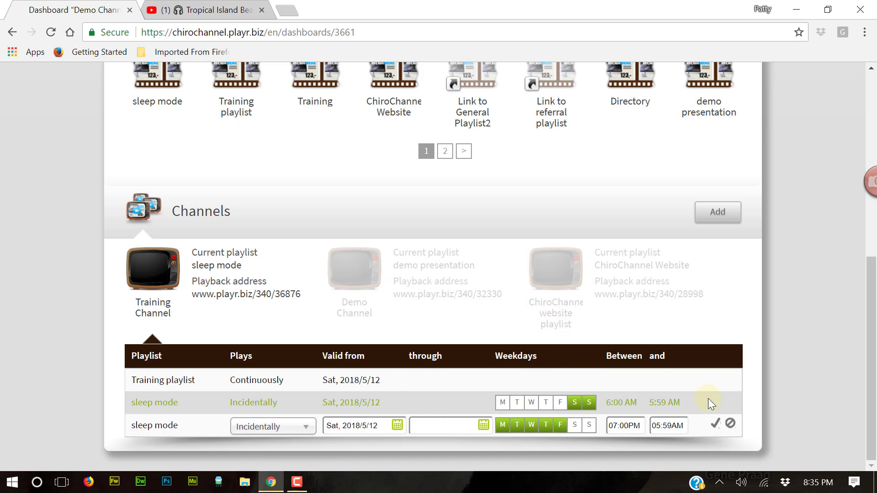
click(717, 425)
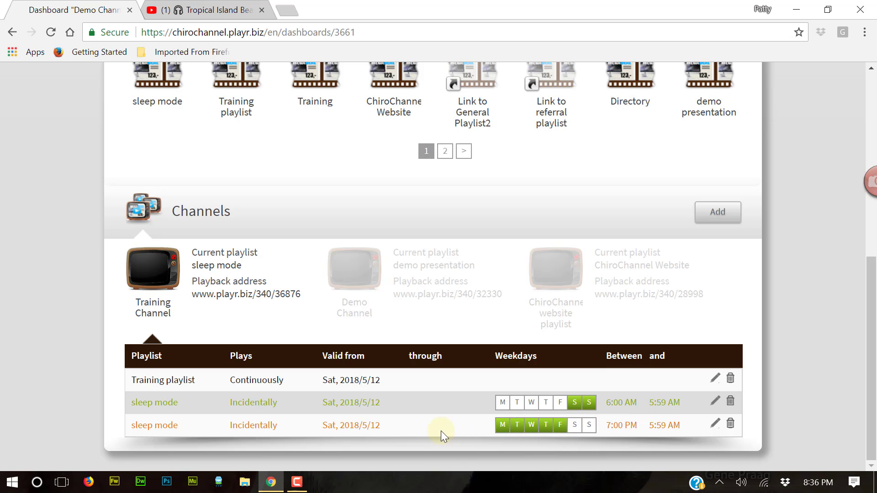
drag(415, 426, 389, 416)
scroll(440, 418, down, 1)
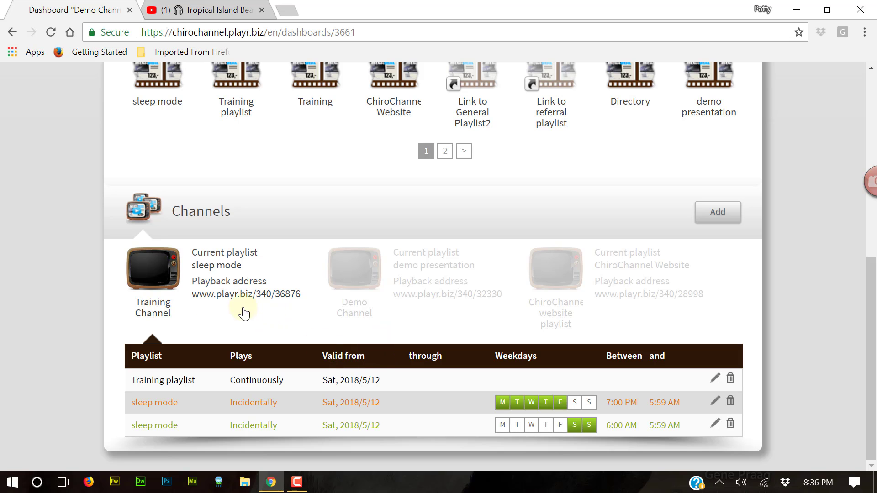
Step: Play the Training Channel from its playback address to check the sleep mode page, and close the playback window
click(252, 299)
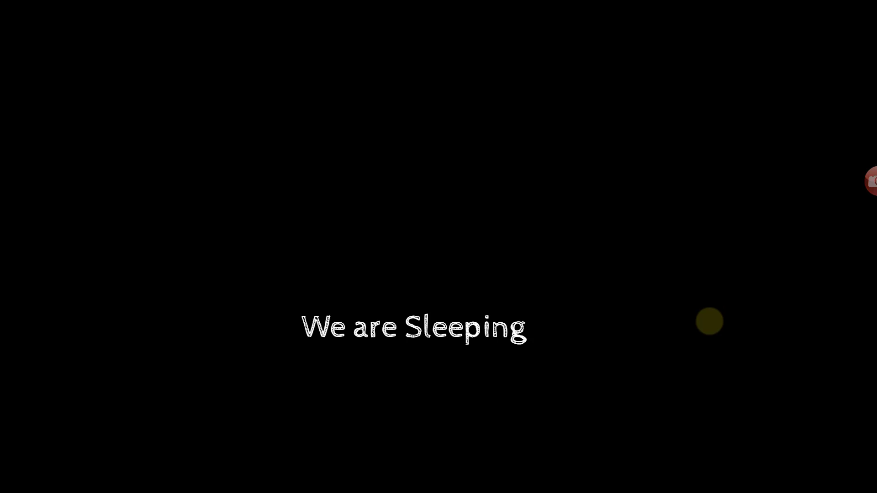
key(Escape)
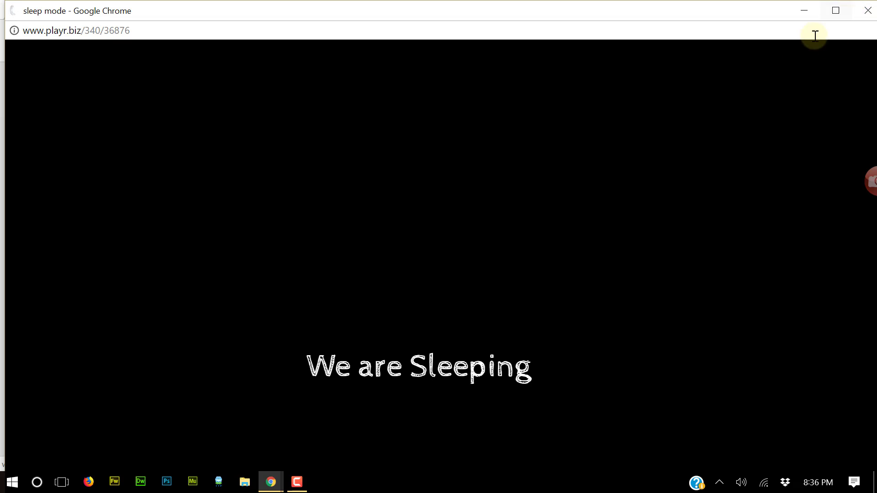
click(867, 10)
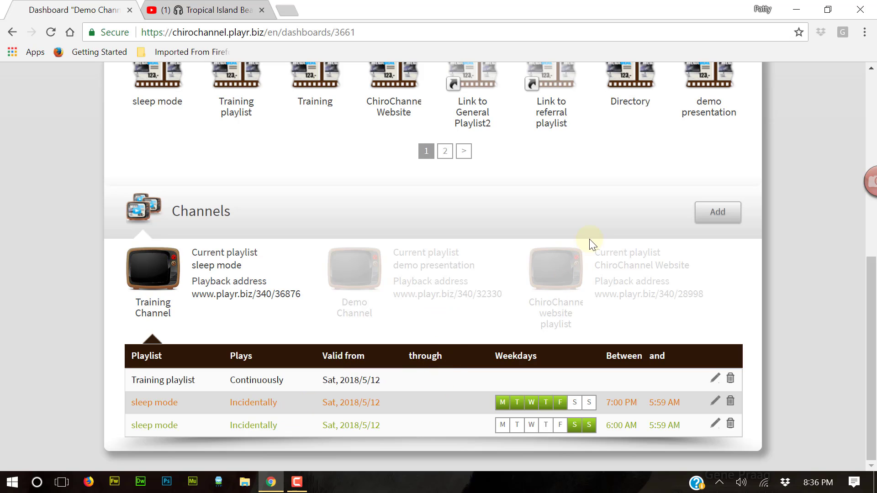
Step: Review the dashboard's Pages, Playlists and Channels sections
scroll(638, 214, up, 3)
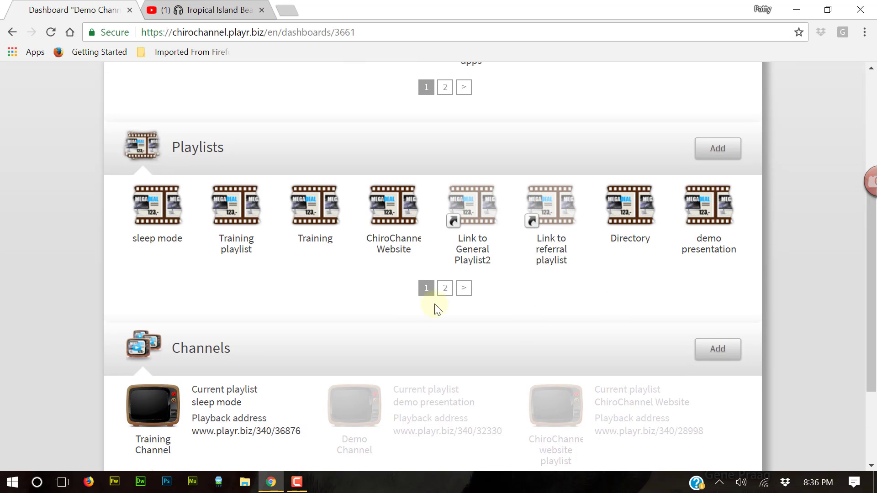
scroll(594, 300, up, 2)
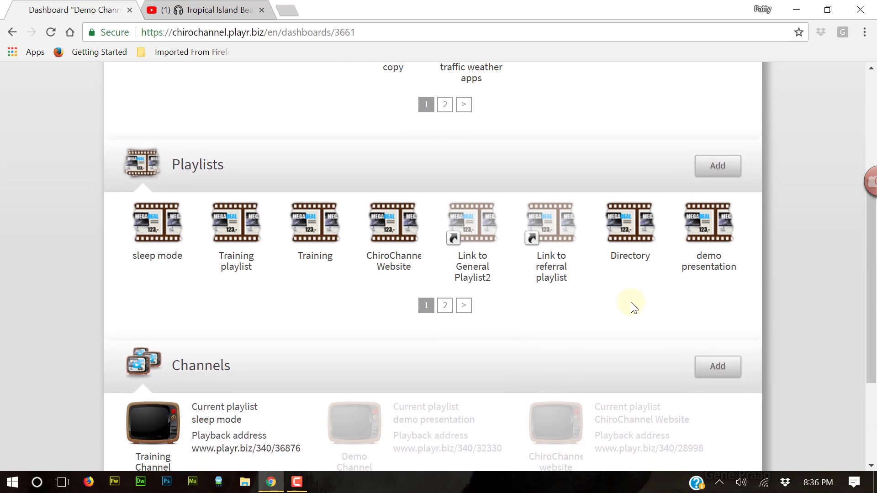
scroll(595, 354, down, 2)
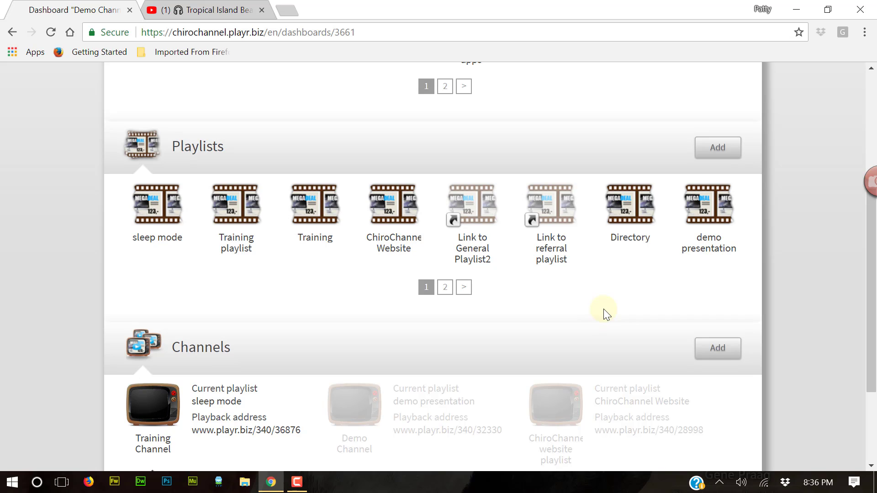
scroll(603, 309, down, 2)
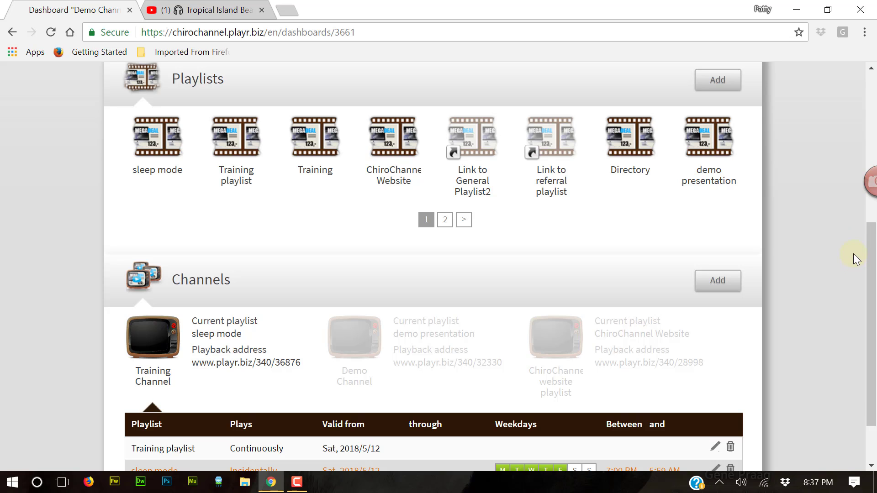
scroll(821, 250, up, 5)
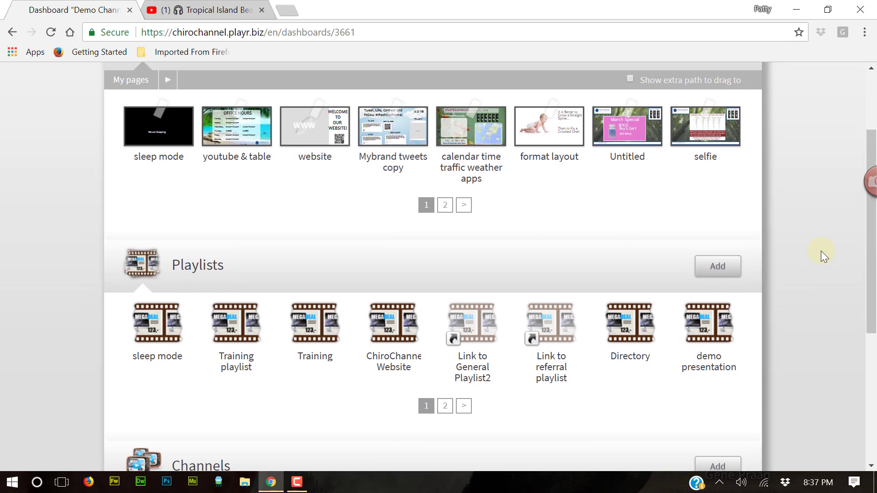
scroll(815, 207, up, 2)
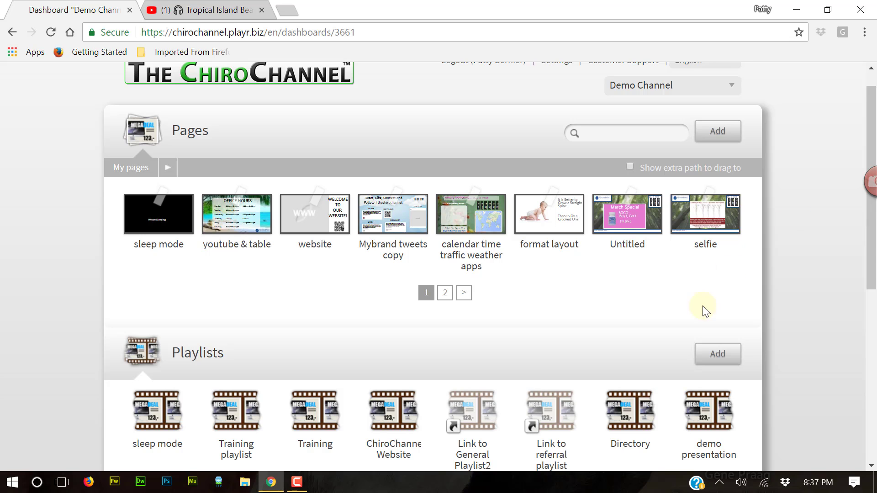
scroll(499, 236, down, 1)
scroll(499, 236, down, 3)
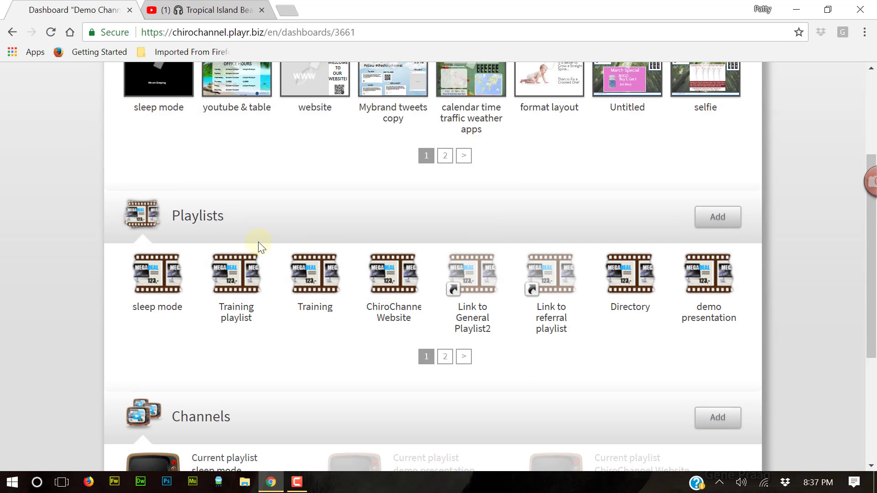
scroll(222, 377, down, 2)
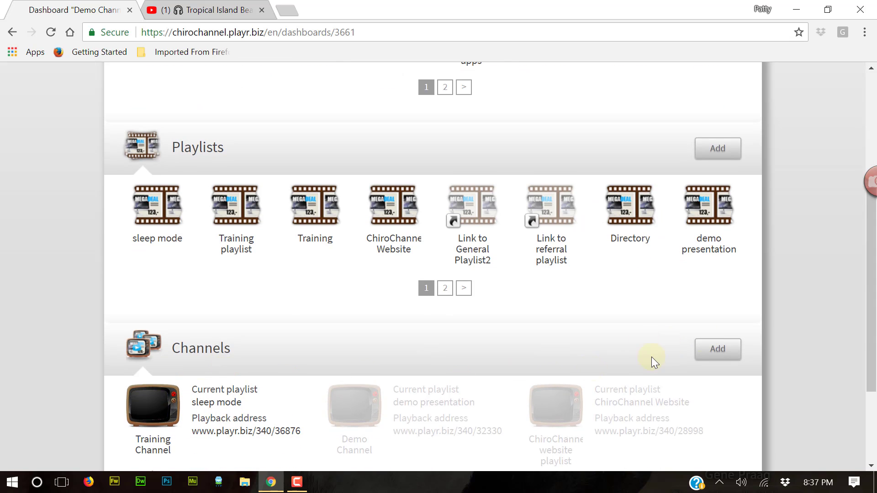
scroll(650, 314, up, 3)
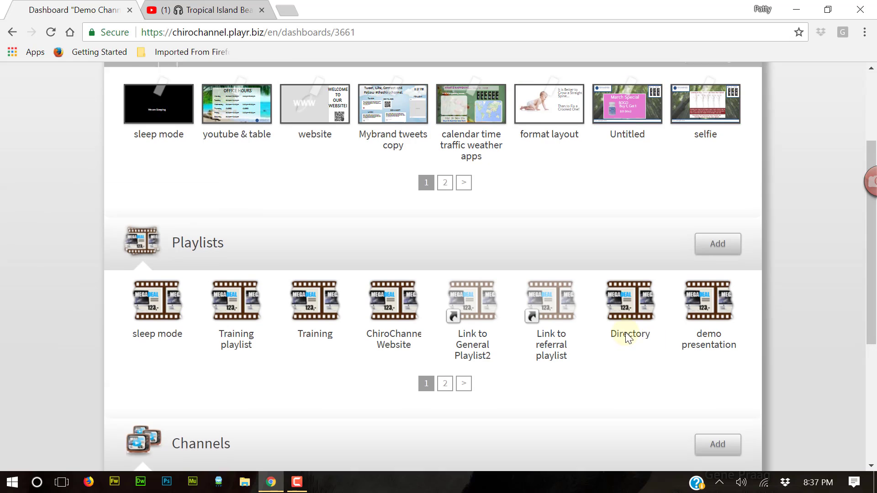